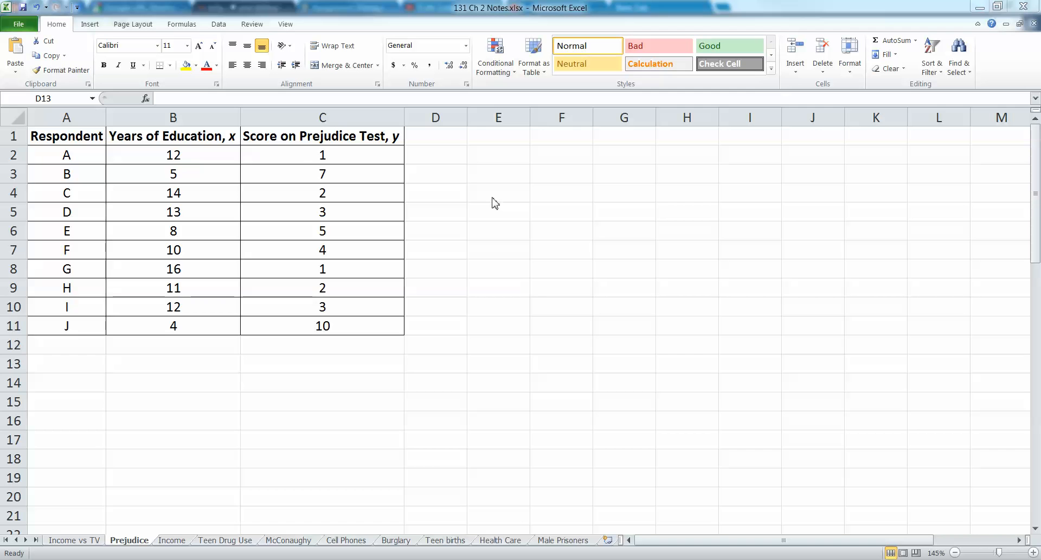
# Enter the header Respondent in A1 and the labels A and B in the two cells below it
pyautogui.click(99, 137)
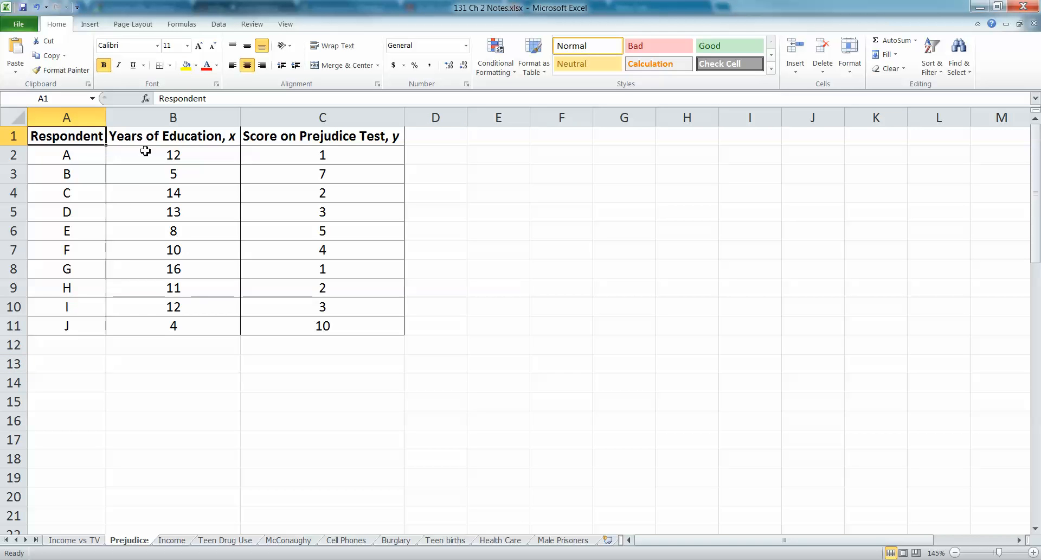
pyautogui.write('Respondent')
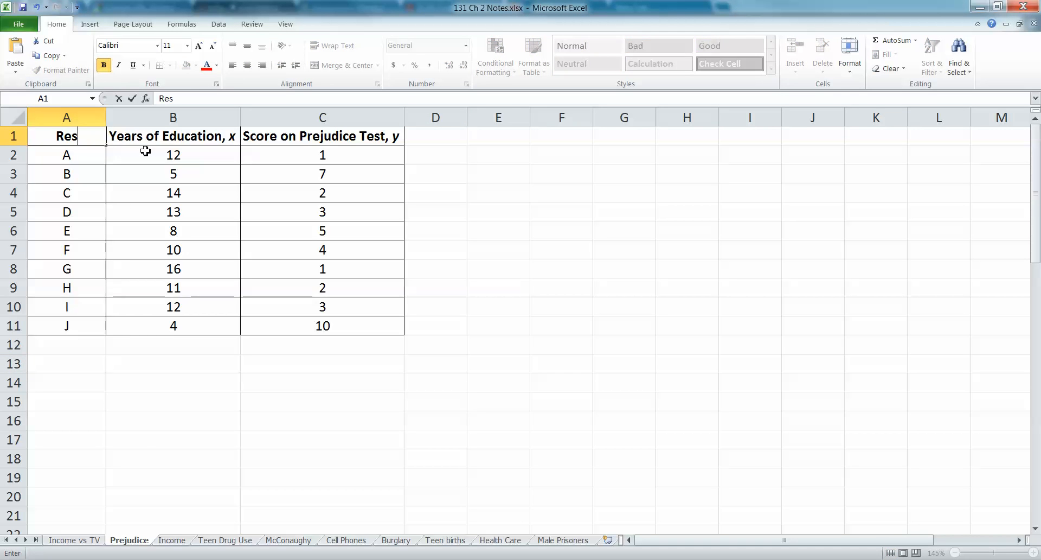
pyautogui.press('Return')
pyautogui.write('A')
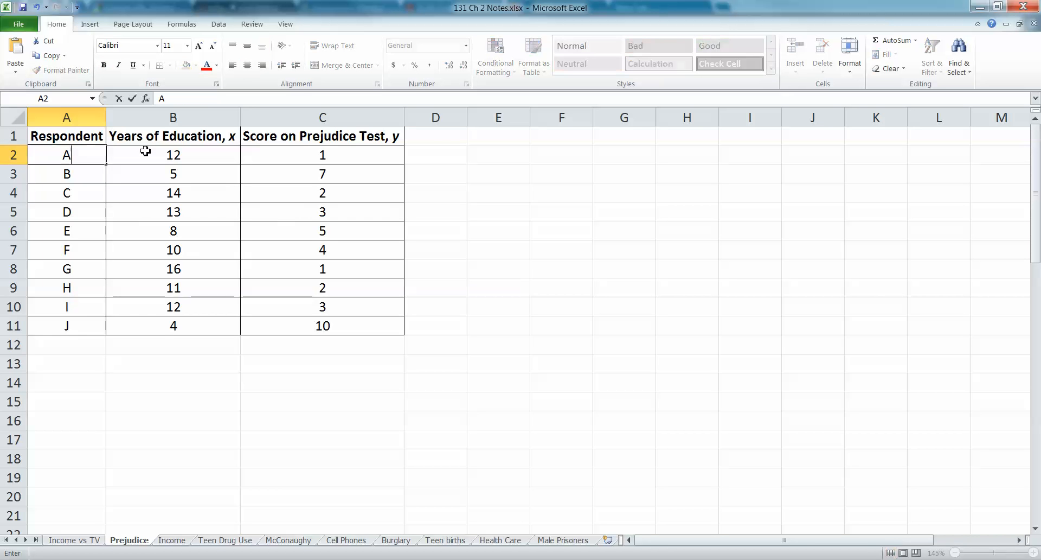
pyautogui.press('Return')
pyautogui.write('B')
pyautogui.press('Return')
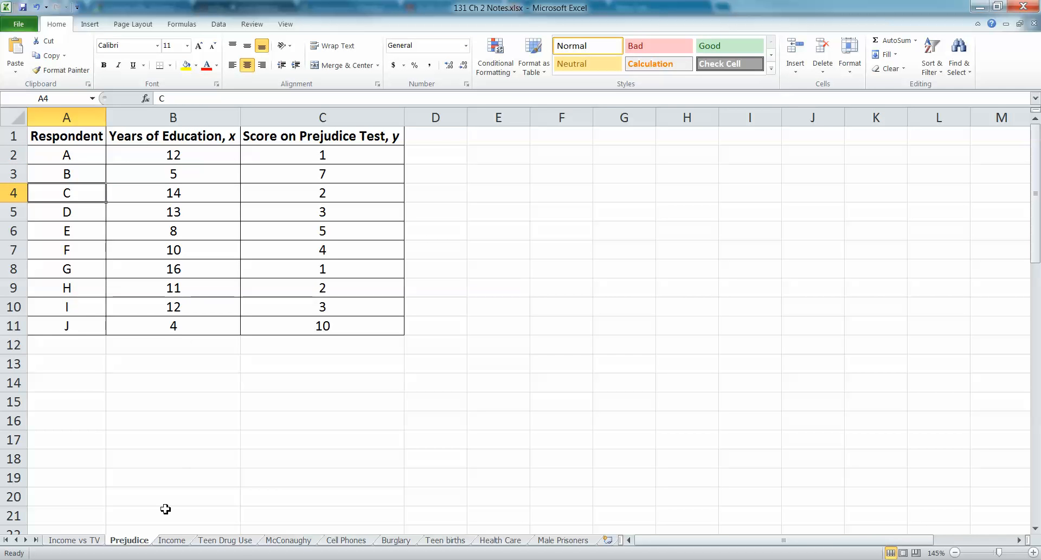
# Look up the Example 1 data table in the Chapter 2 notes in Word, highlight it, and return to the Excel workbook
pyautogui.moveTo(628, 557)
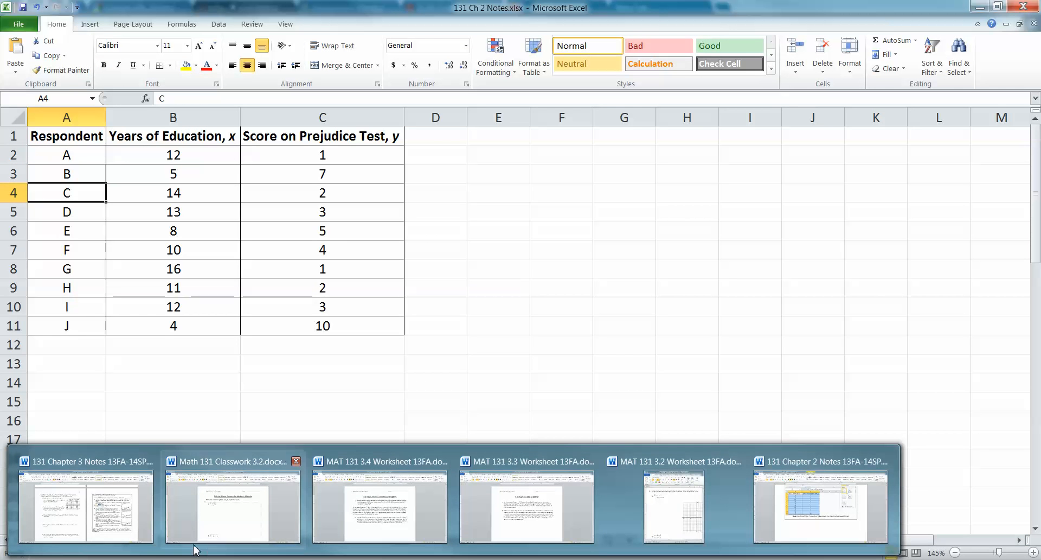
pyautogui.click(816, 511)
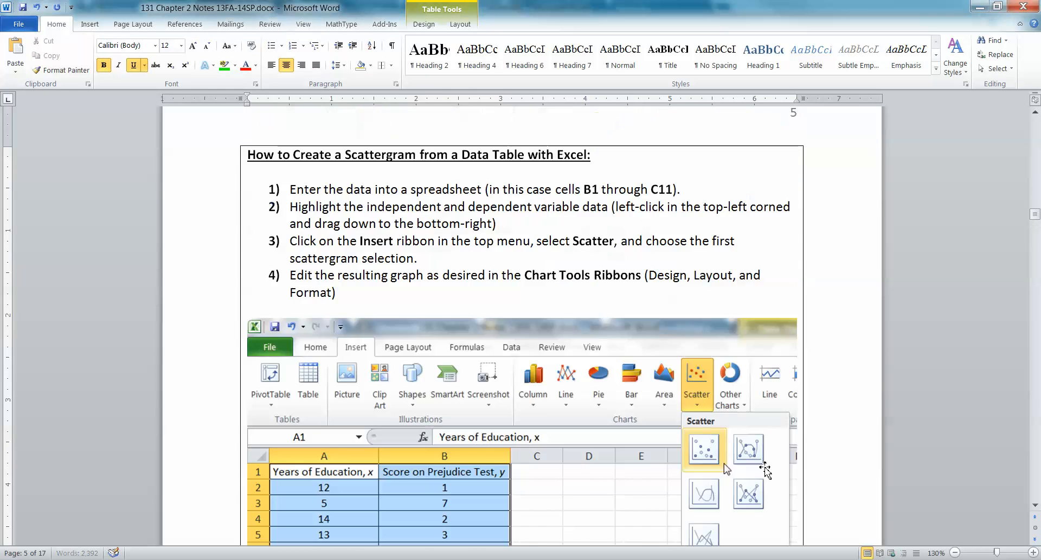
pyautogui.scroll(15, 765, 469)
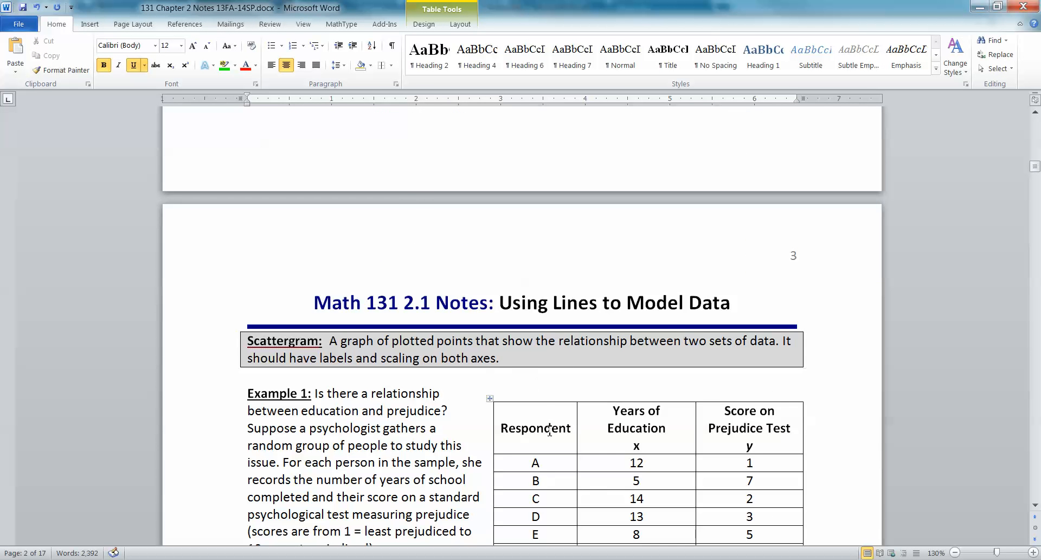
pyautogui.scroll(-3, 550, 431)
pyautogui.moveTo(500, 259); pyautogui.dragTo(770, 455)
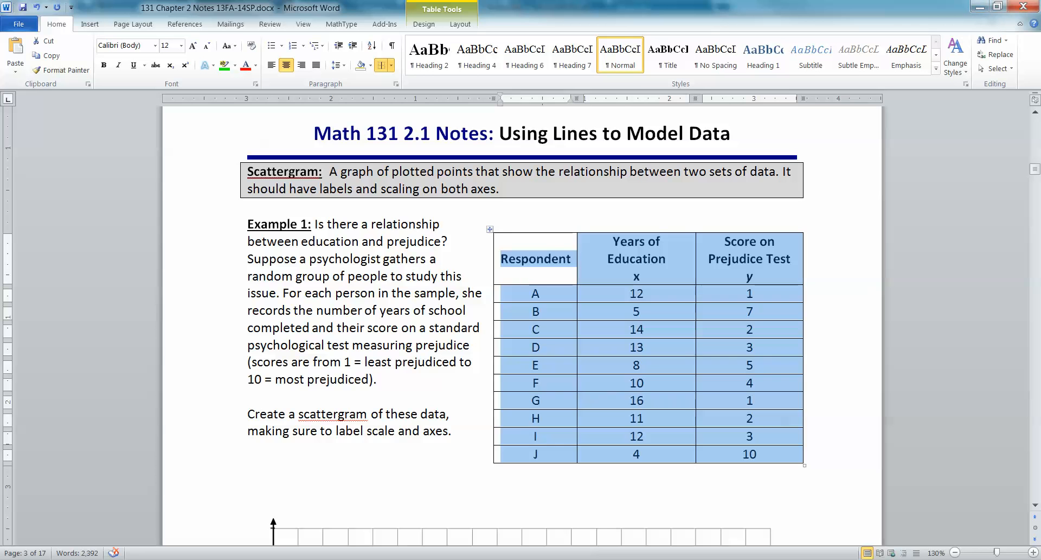
pyautogui.moveTo(372, 558)
pyautogui.click(540, 502)
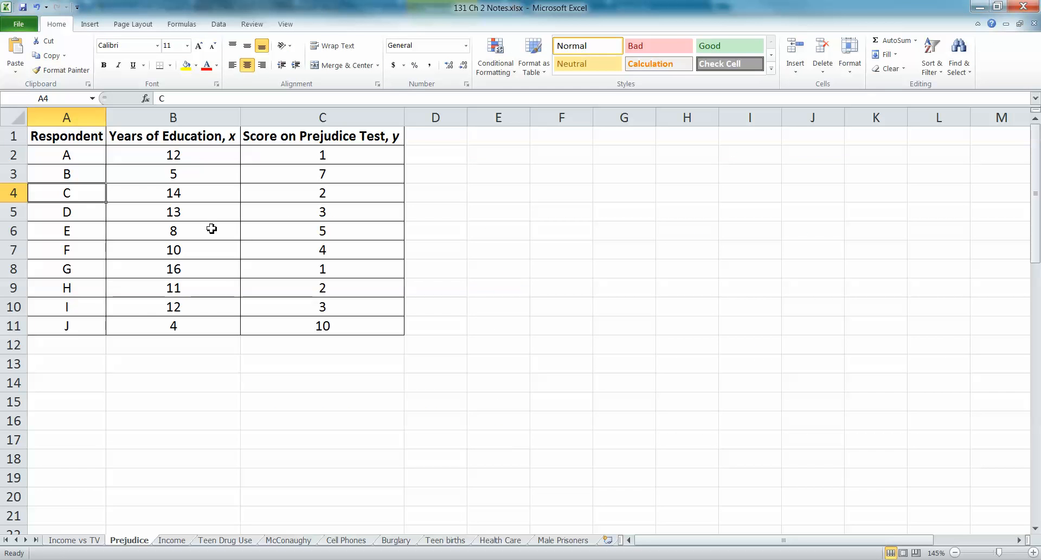
# Remove all borders from the data table, covering cells A1 through C12
pyautogui.click(211, 228)
pyautogui.moveTo(93, 136); pyautogui.dragTo(326, 135)
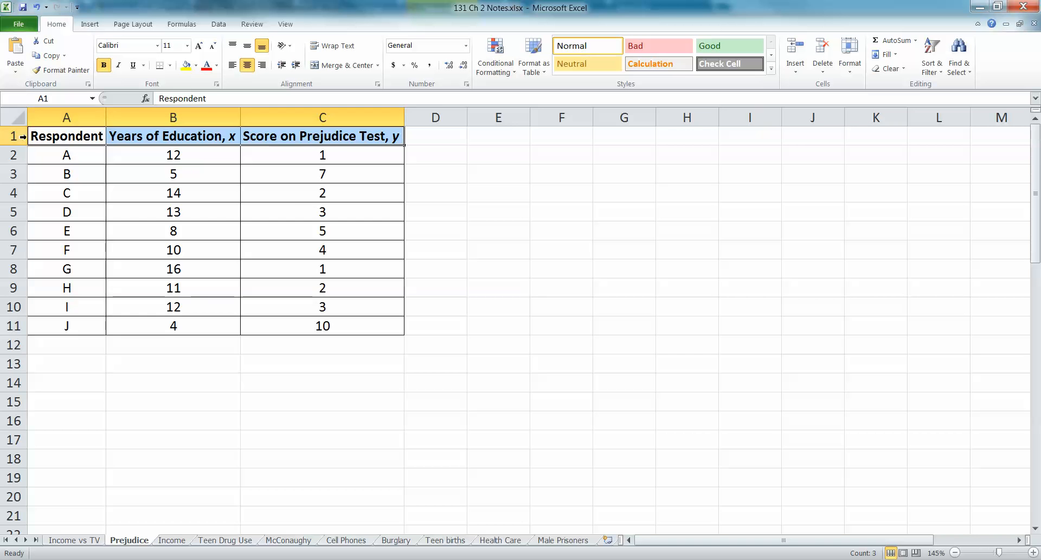
pyautogui.click(73, 136)
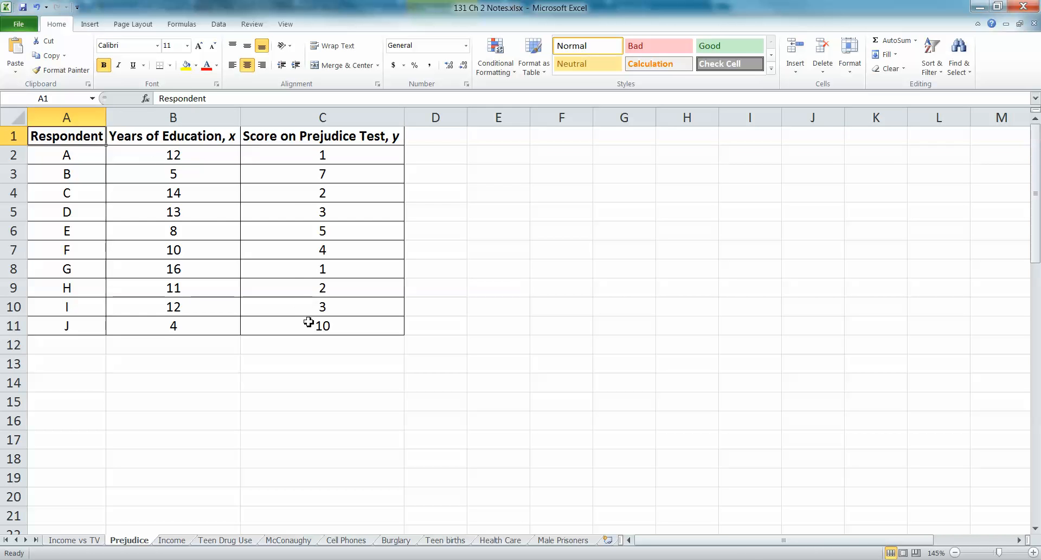
pyautogui.moveTo(320, 345); pyautogui.dragTo(24, 148)
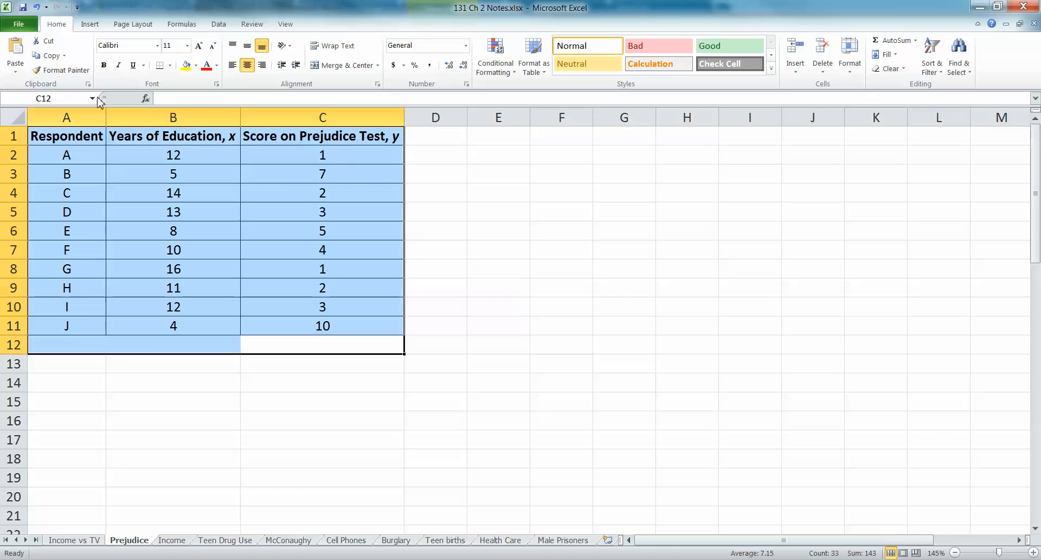
pyautogui.click(169, 65)
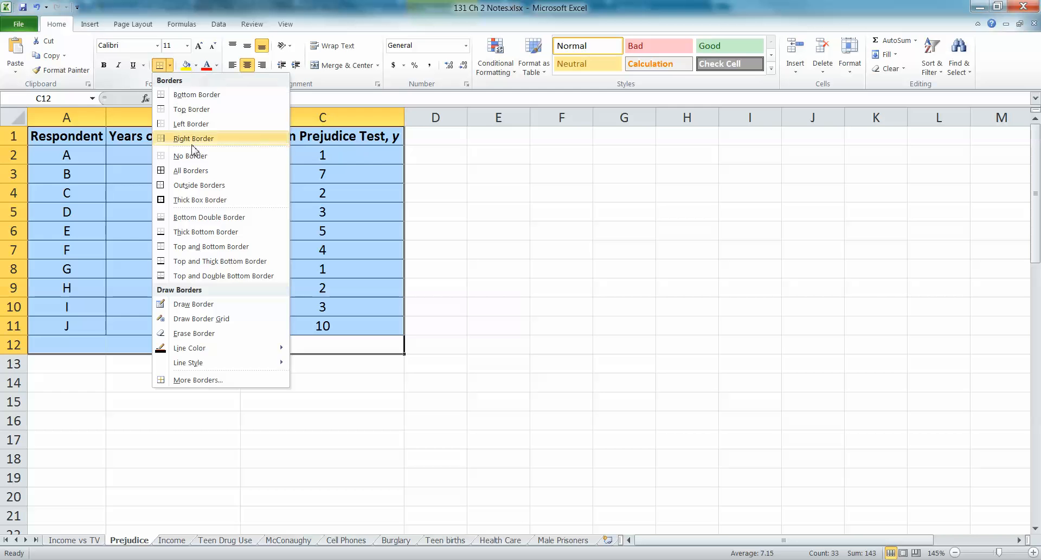
pyautogui.click(237, 283)
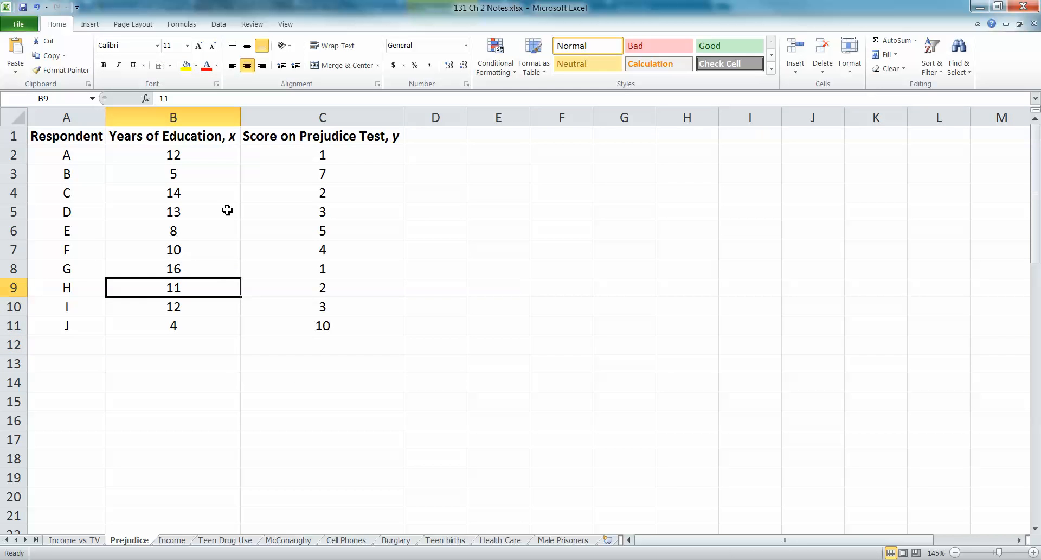
# Remove the bold formatting from the header row of the data table
pyautogui.click(14, 135)
pyautogui.hotkey('ctrl', 'b')
pyautogui.click(228, 271)
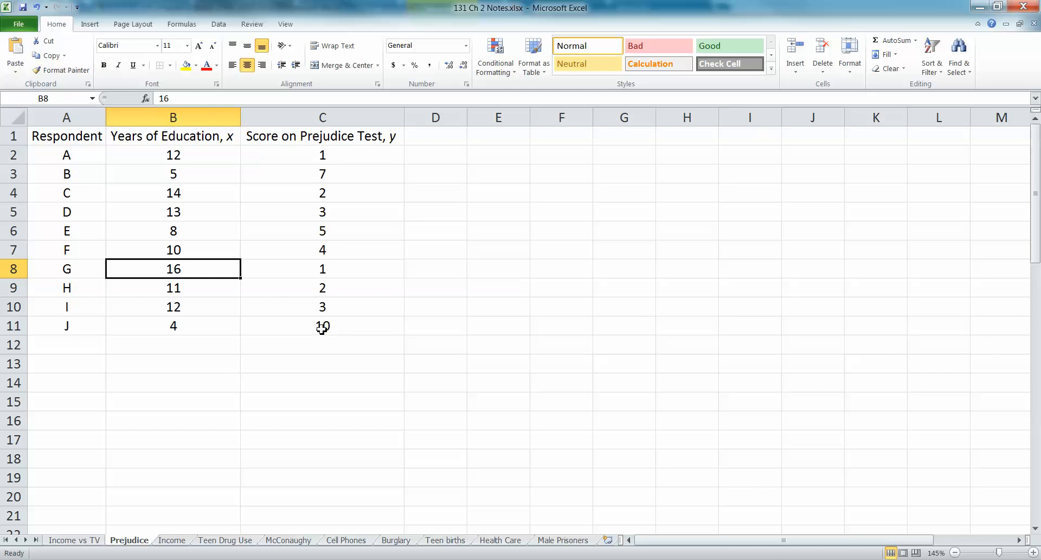
# Apply All Borders to the data table in cells A1 through C11
pyautogui.moveTo(322, 327); pyautogui.dragTo(54, 135)
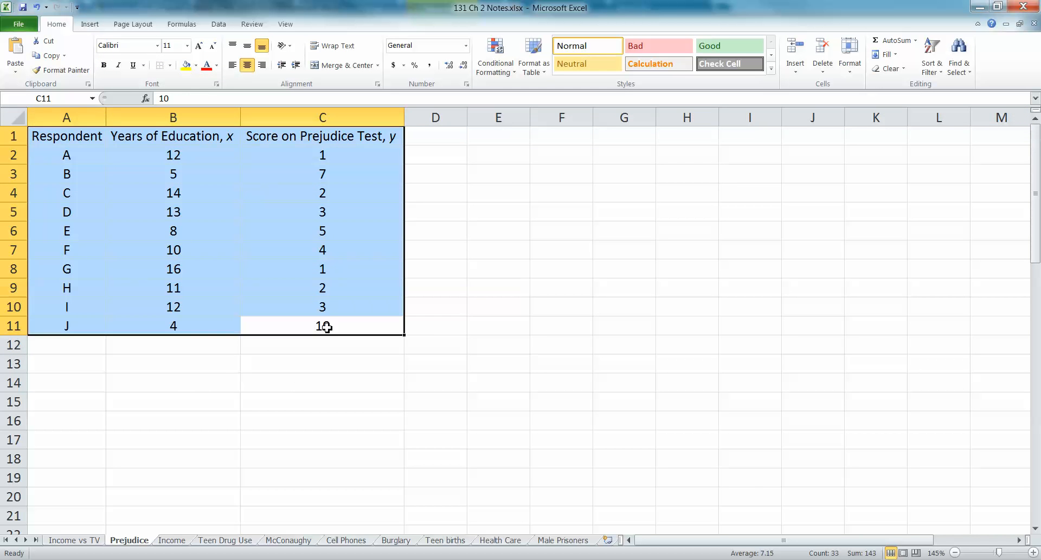
pyautogui.moveTo(327, 327); pyautogui.dragTo(19, 135)
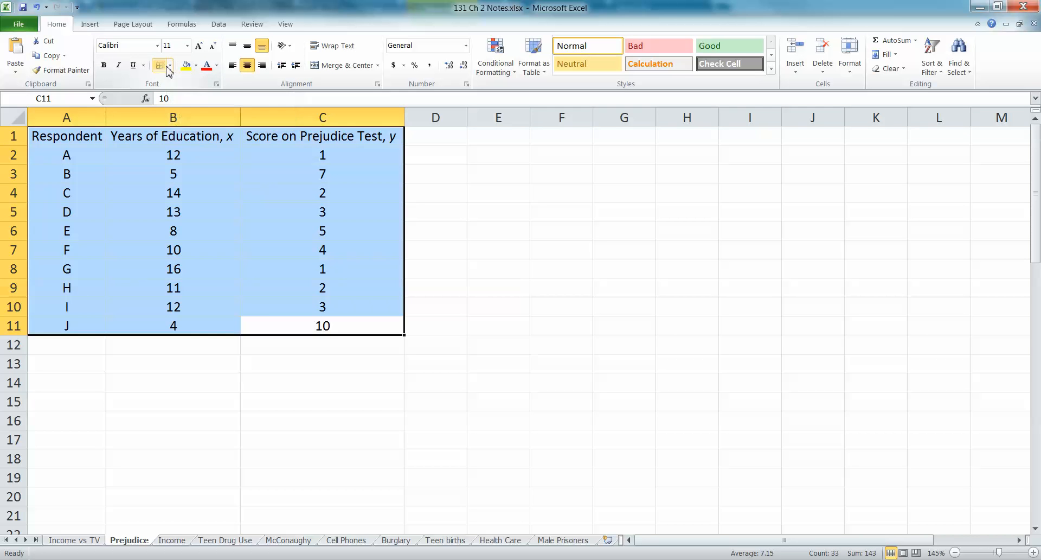
pyautogui.click(171, 66)
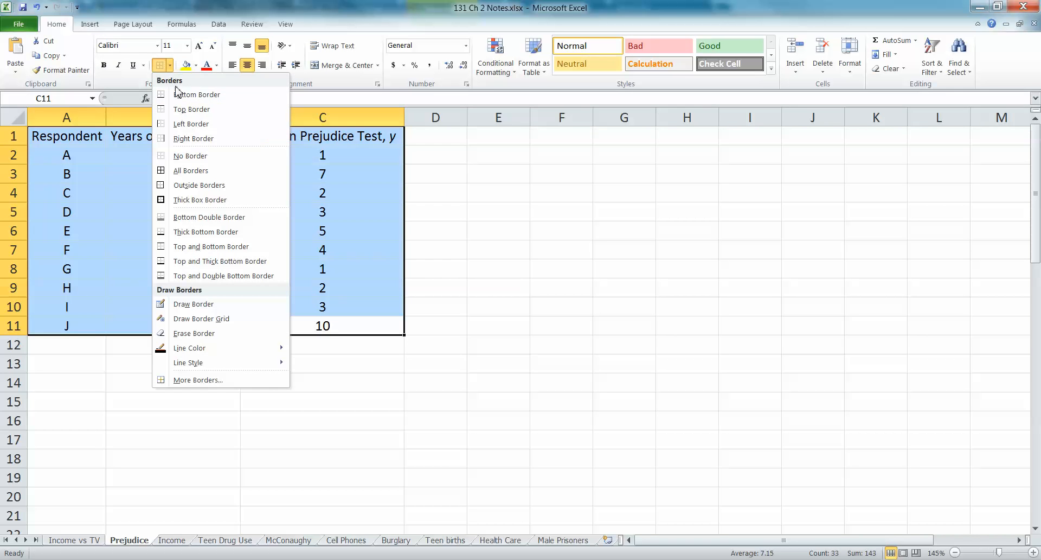
pyautogui.click(182, 170)
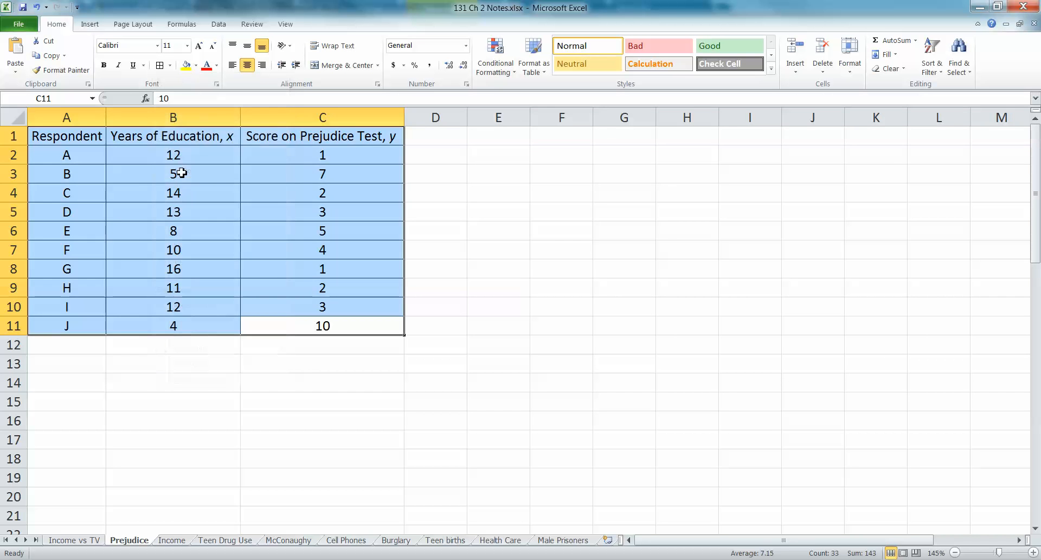
pyautogui.click(170, 211)
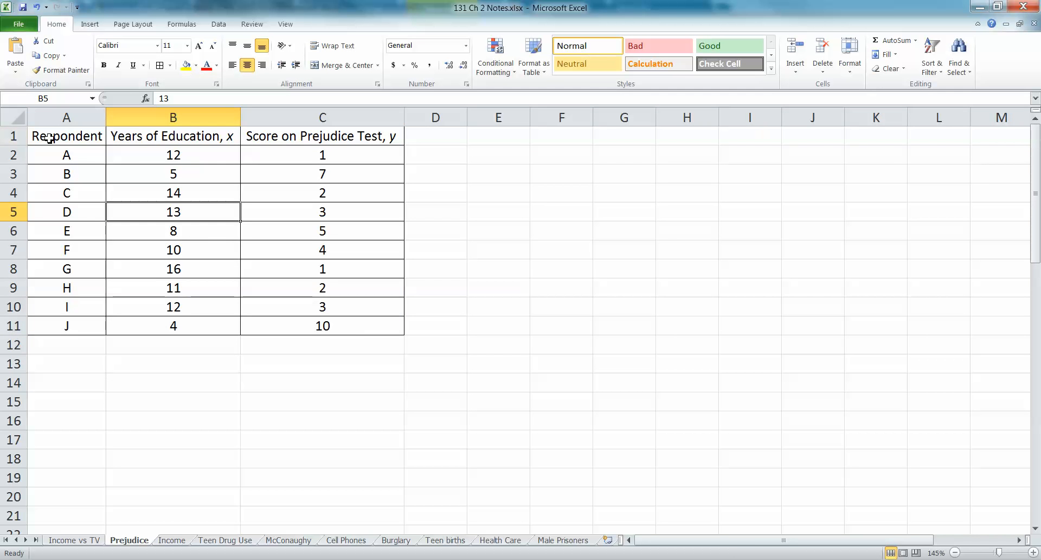
# Make the whole header row, row 1, bold
pyautogui.moveTo(55, 137); pyautogui.dragTo(271, 137)
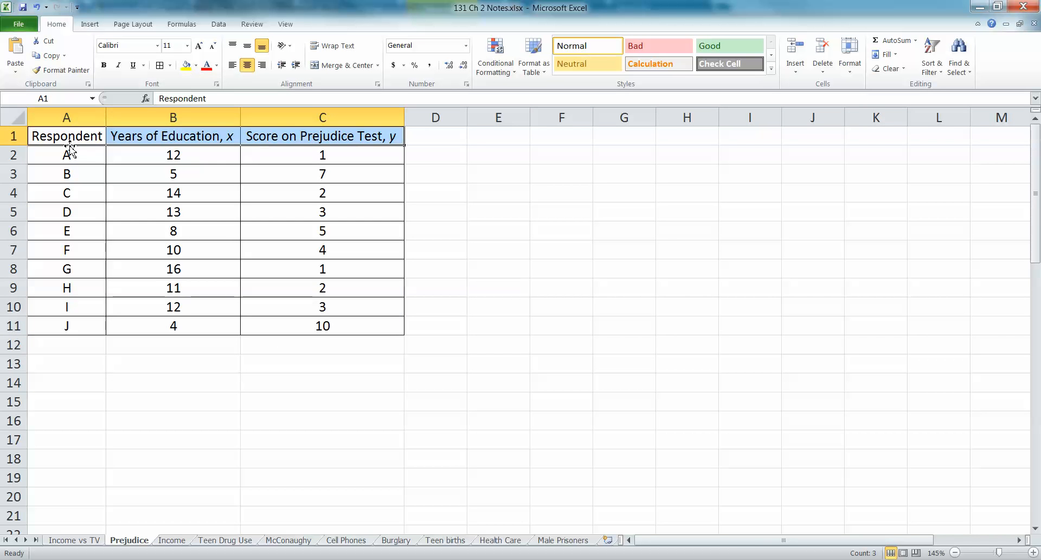
pyautogui.click(13, 137)
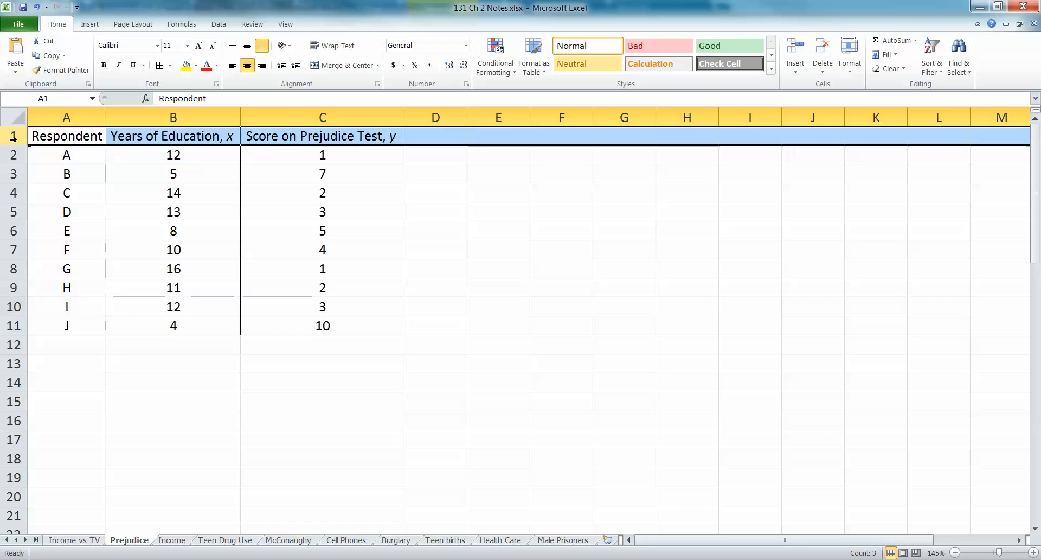
pyautogui.moveTo(14, 136); pyautogui.dragTo(15, 139)
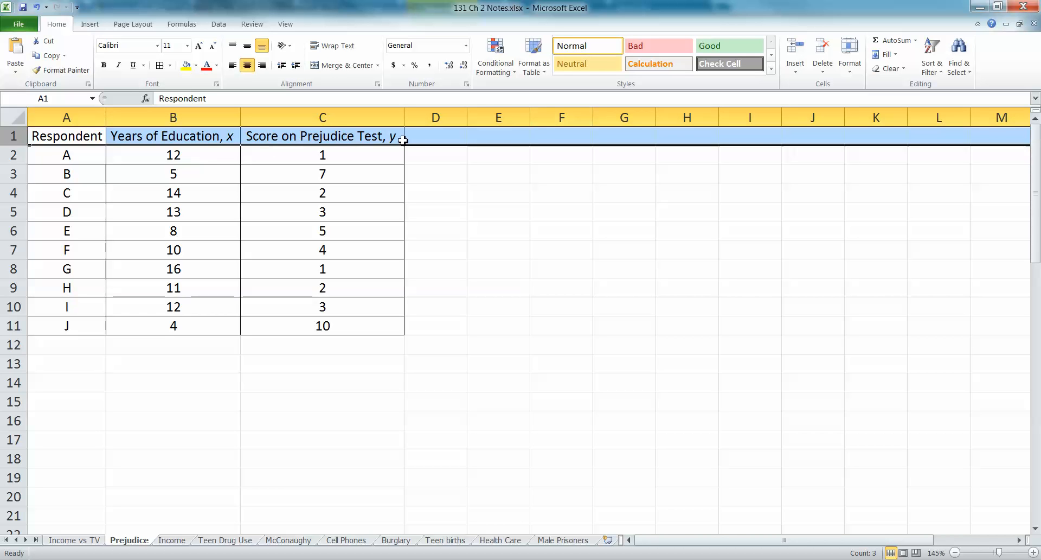
pyautogui.hotkey('ctrl', 'b')
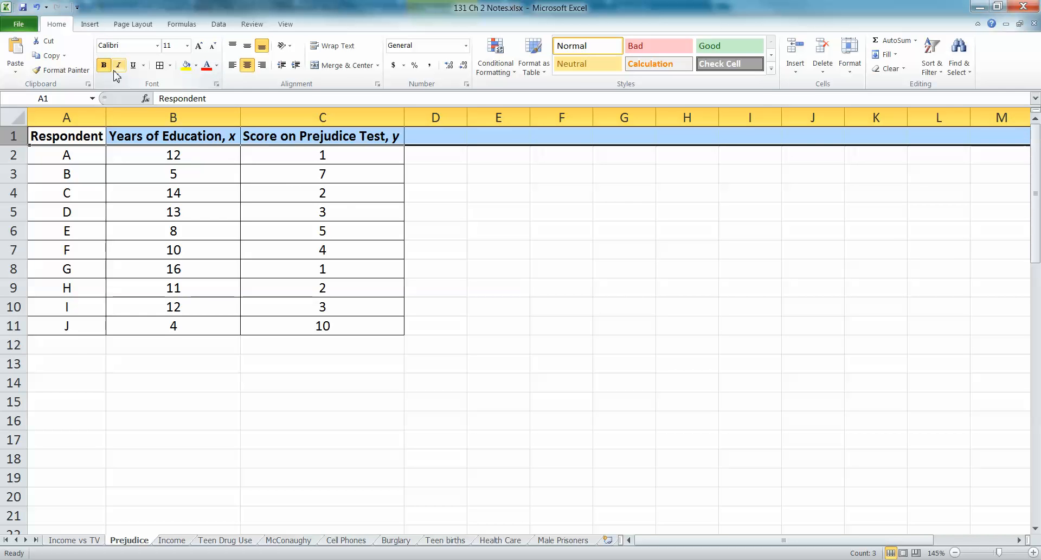
pyautogui.click(171, 197)
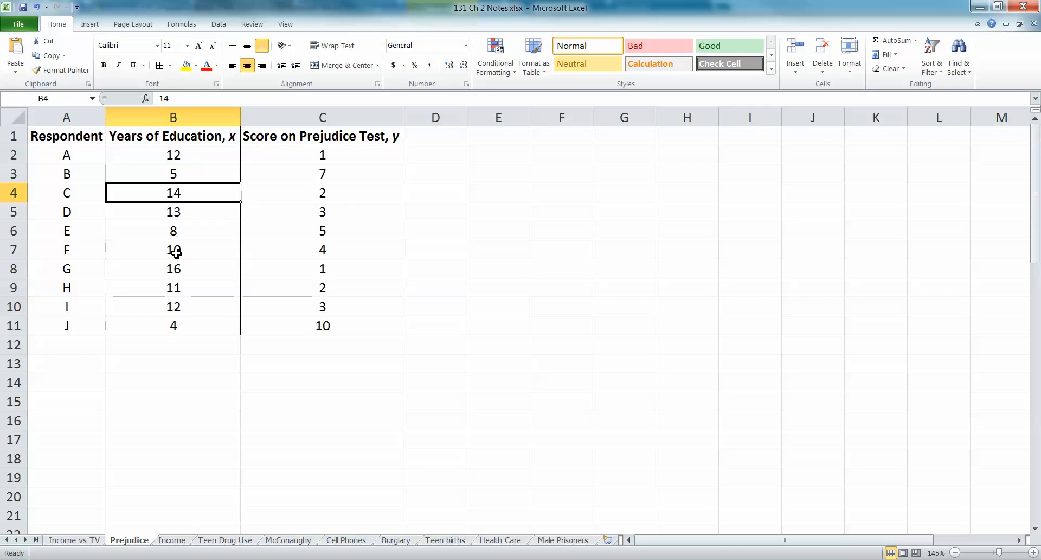
pyautogui.click(279, 328)
pyautogui.click(209, 359)
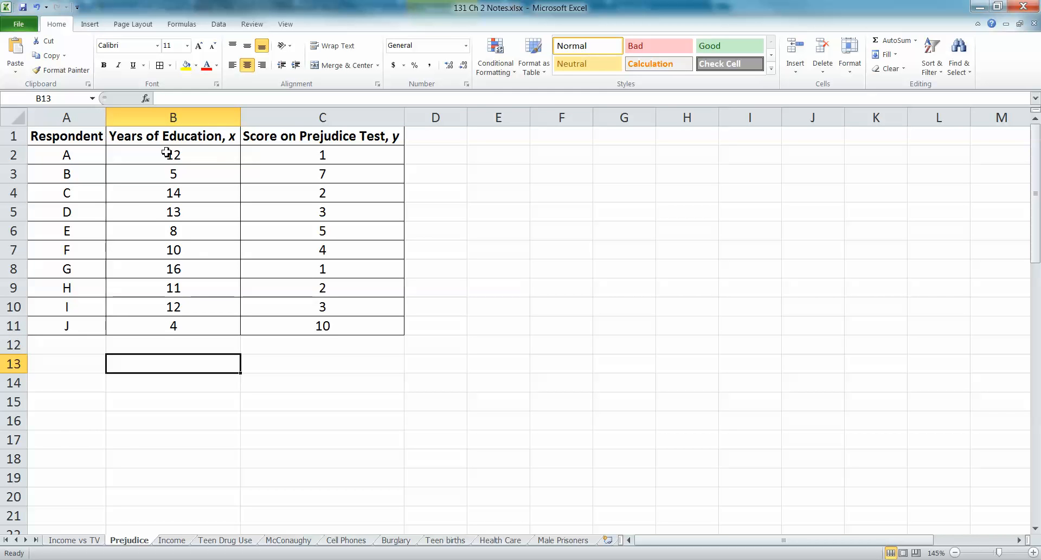
pyautogui.click(268, 353)
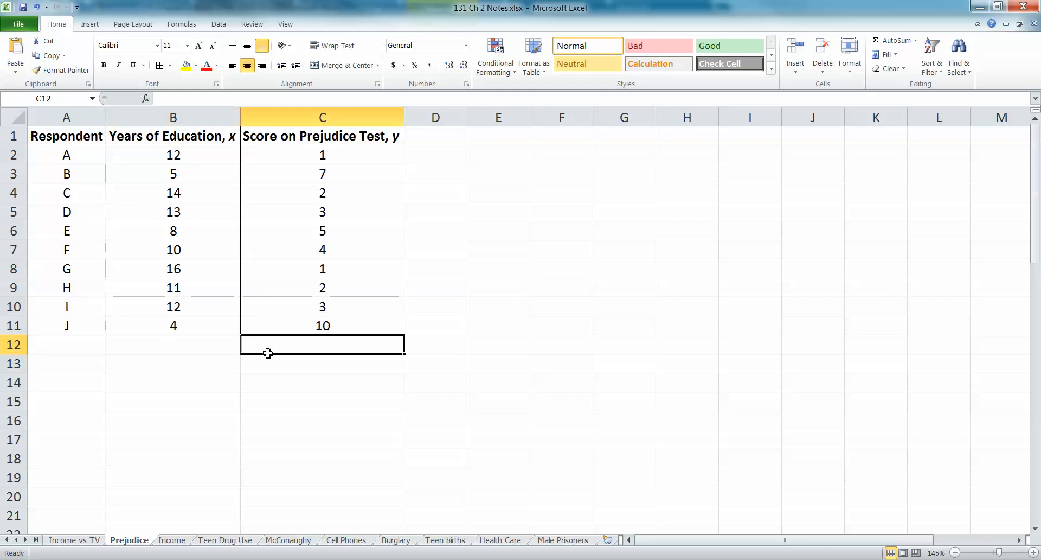
pyautogui.click(278, 413)
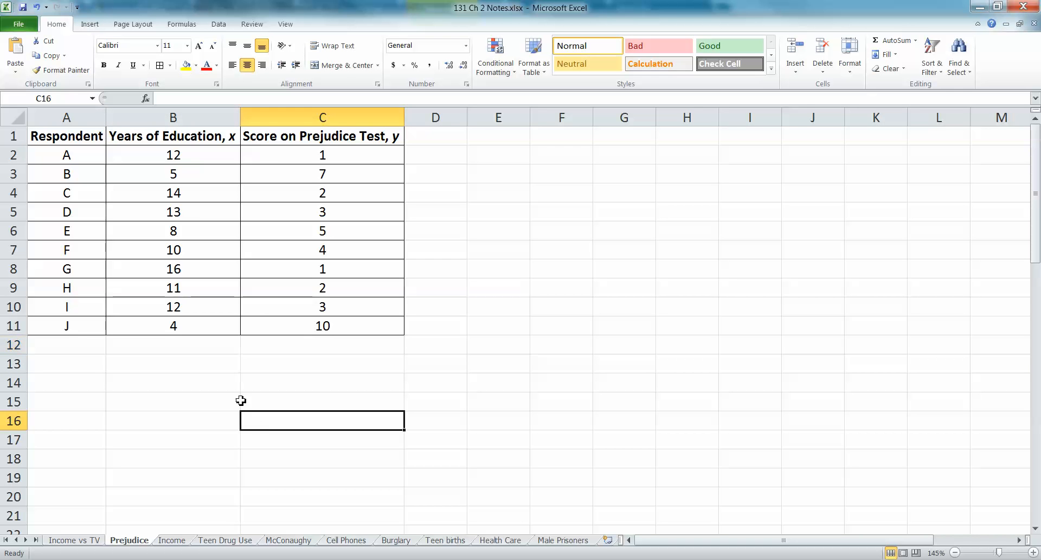
pyautogui.click(210, 350)
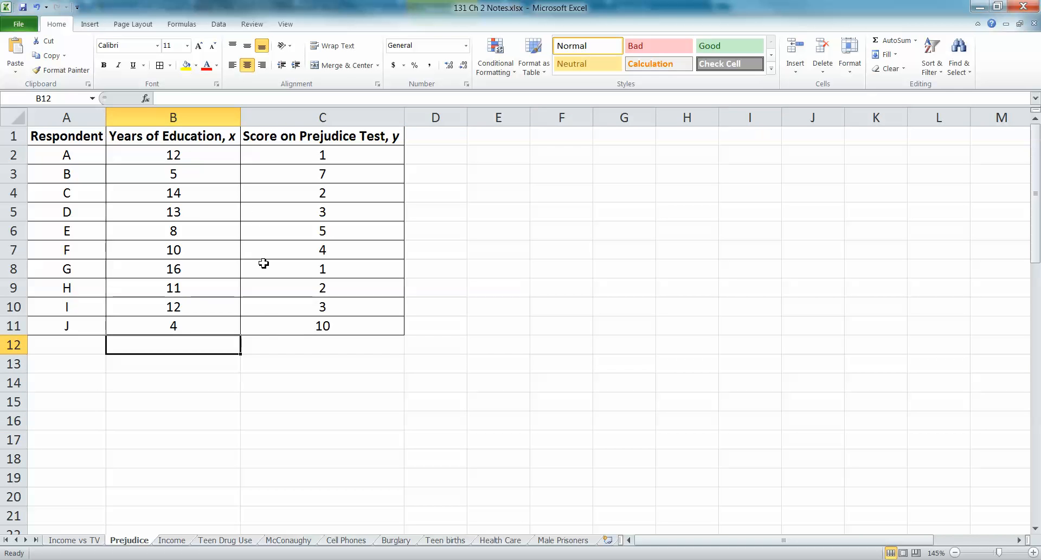
# Insert a markers-only scatter chart from the education and prejudice score columns, cells B1 through C11
pyautogui.moveTo(155, 133); pyautogui.dragTo(294, 325)
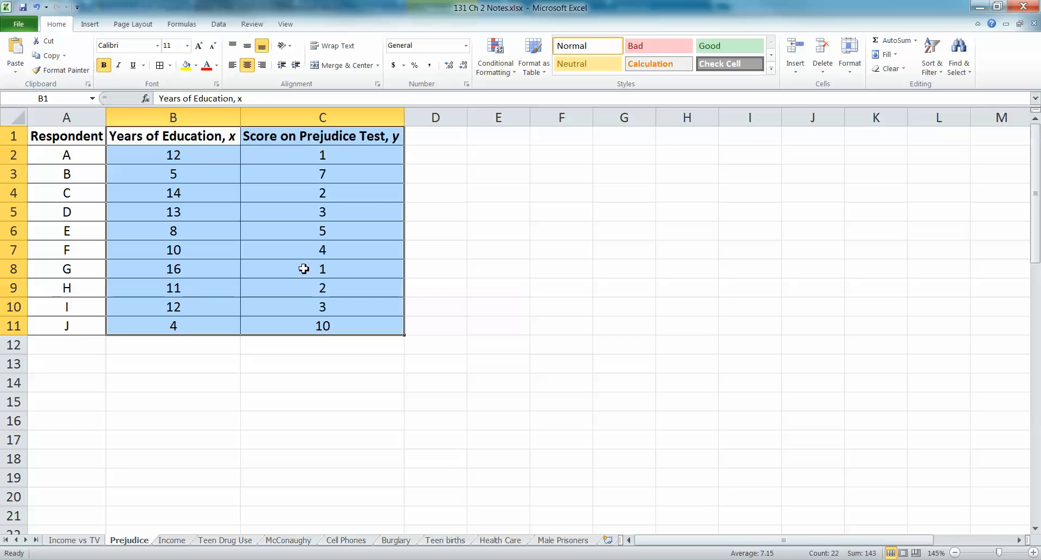
pyautogui.moveTo(189, 136); pyautogui.dragTo(324, 330)
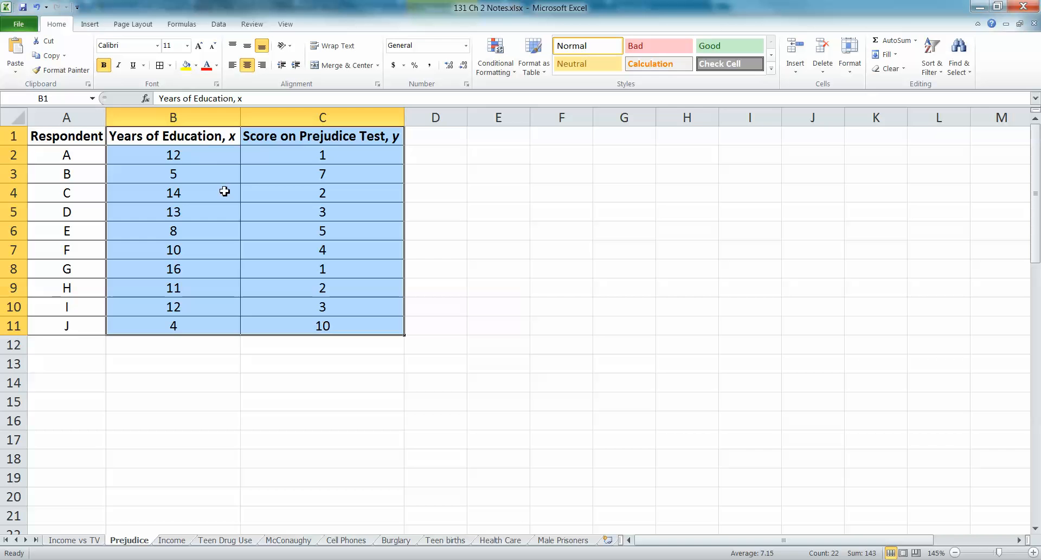
pyautogui.click(182, 137)
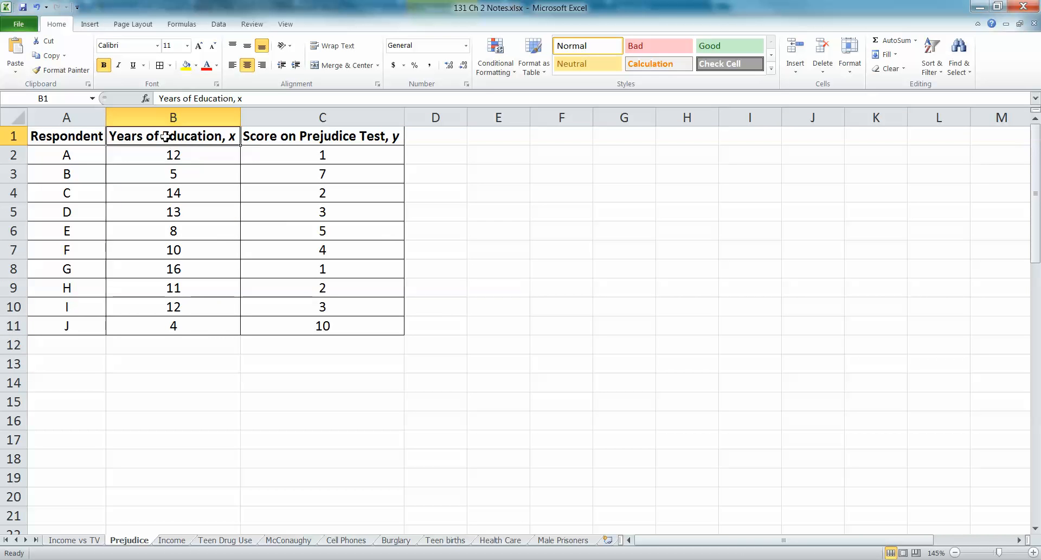
pyautogui.moveTo(170, 137); pyautogui.dragTo(258, 324)
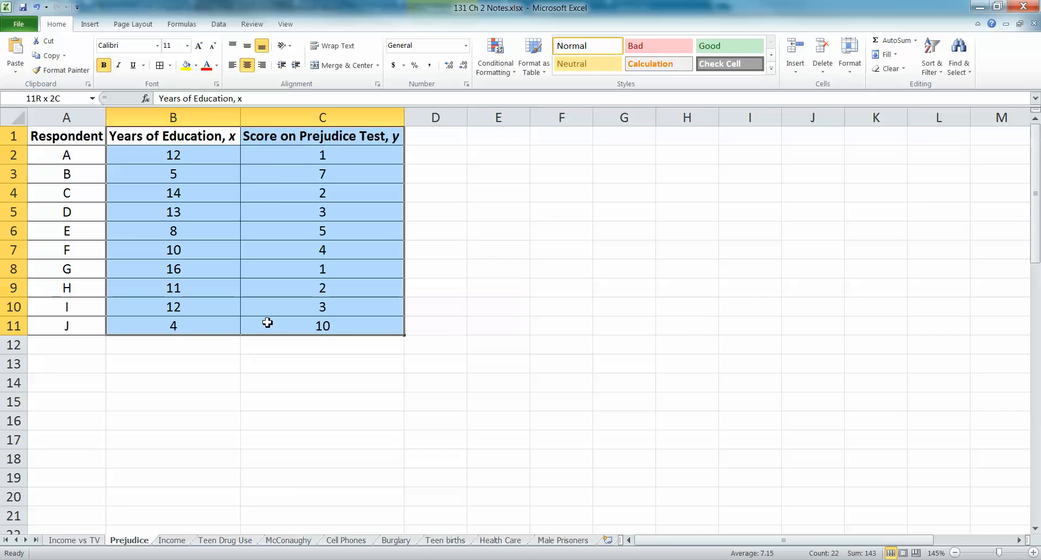
pyautogui.moveTo(271, 322); pyautogui.dragTo(281, 312)
pyautogui.click(90, 25)
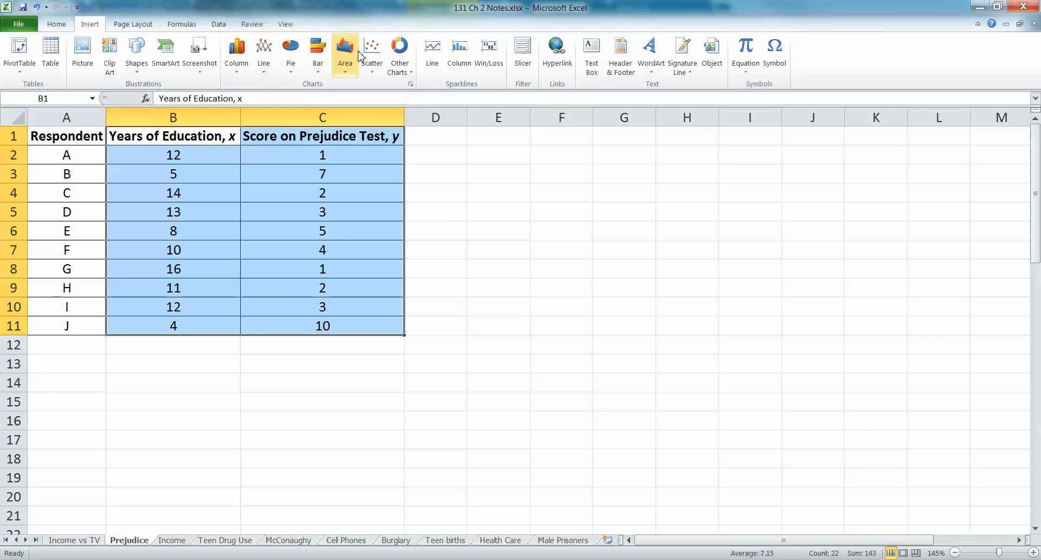
pyautogui.click(377, 74)
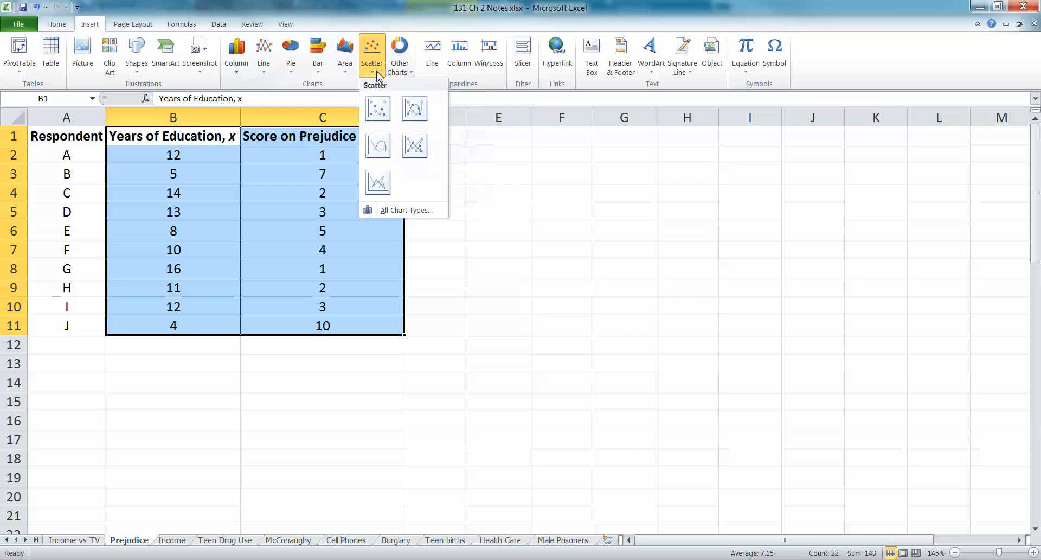
pyautogui.click(375, 111)
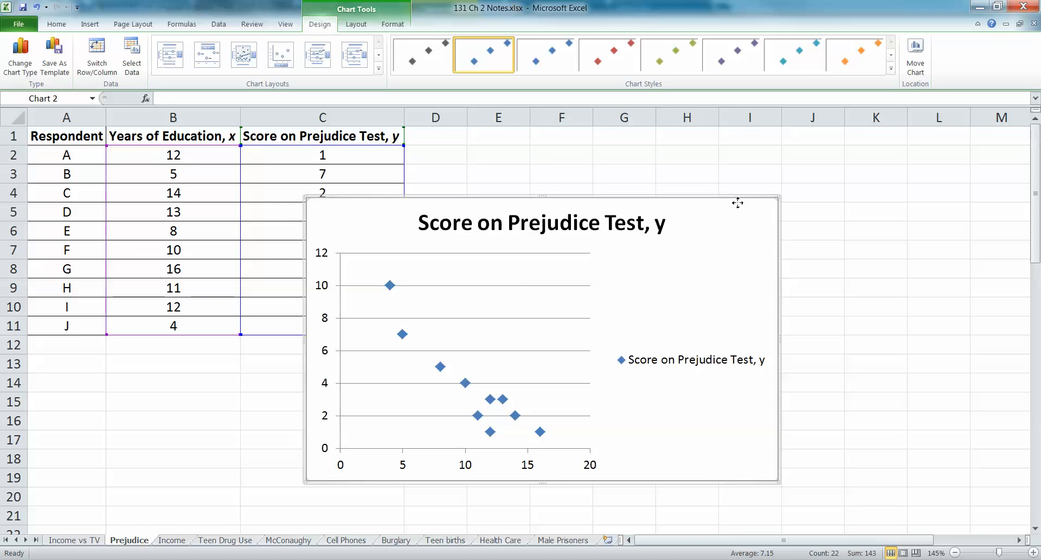
# Move the scatter chart clear of the data table, starting beside column C, and delete its legend
pyautogui.moveTo(737, 205); pyautogui.dragTo(798, 149)
pyautogui.moveTo(757, 203); pyautogui.dragTo(819, 209)
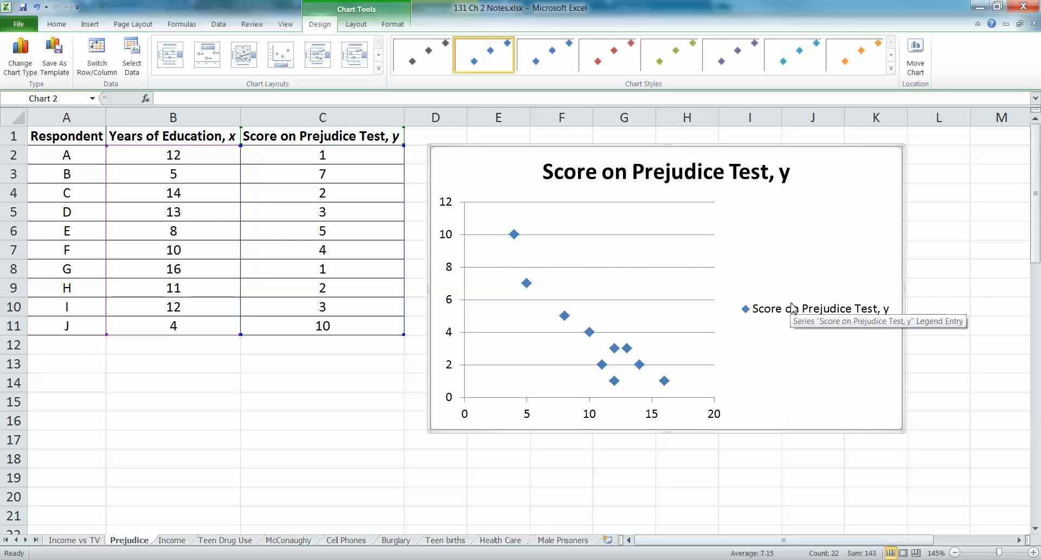
pyautogui.click(772, 316)
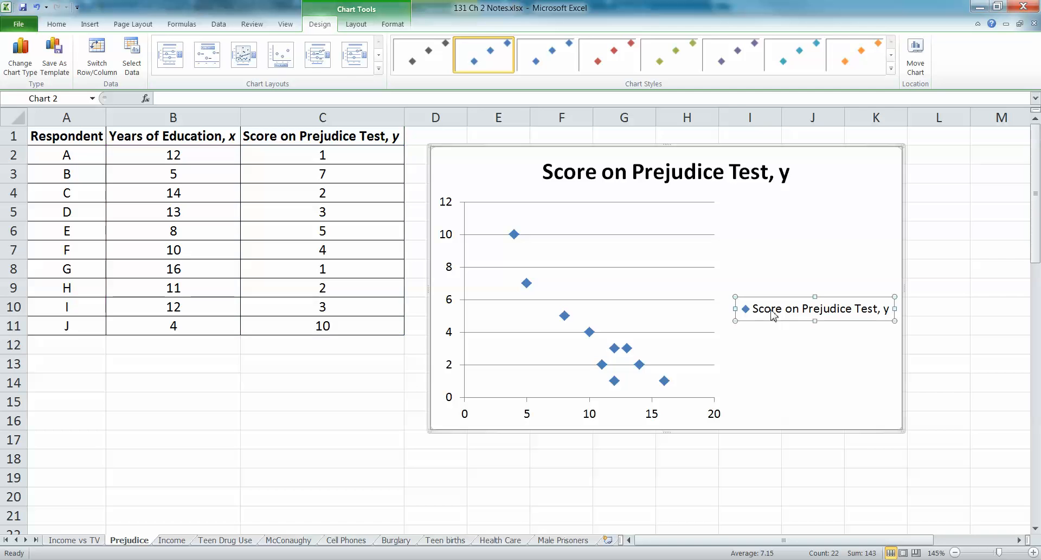
pyautogui.press('Delete')
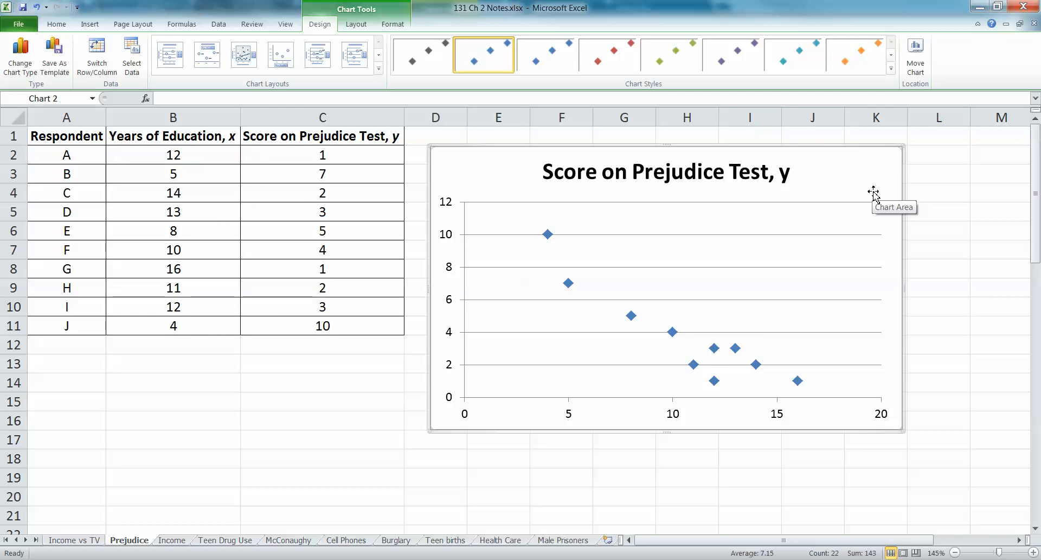
# Change the chart title to "Education vs. Prejudice"
pyautogui.click(685, 178)
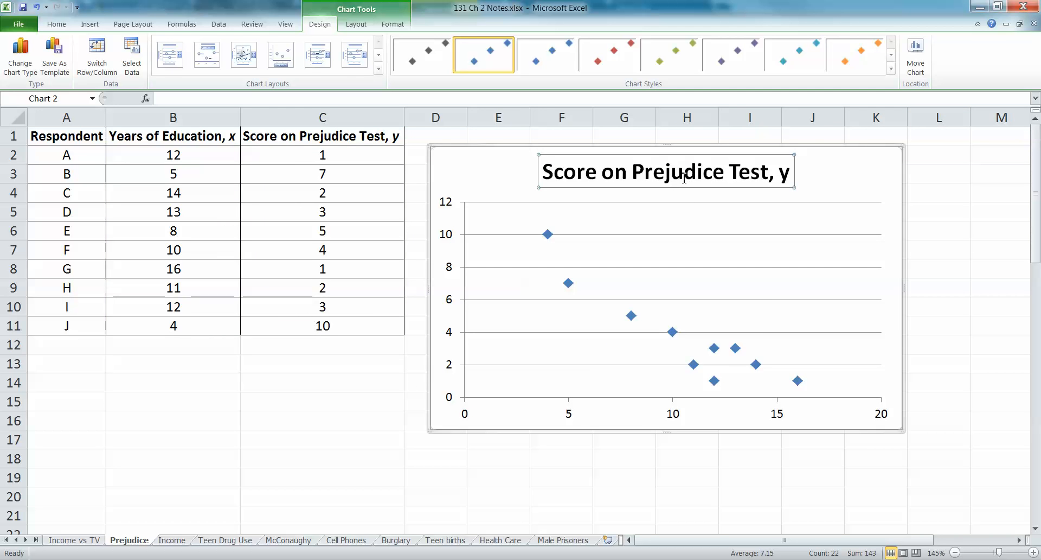
pyautogui.write('Educat')
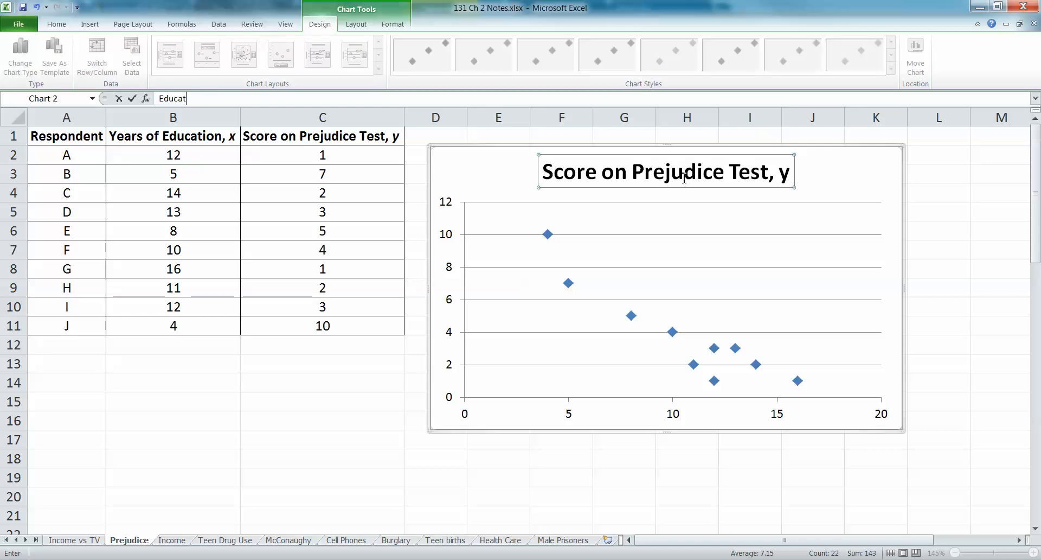
pyautogui.write('ion vs. P')
pyautogui.press('BackSpace')
pyautogui.write('judice')
pyautogui.press('Return')
pyautogui.click(876, 177)
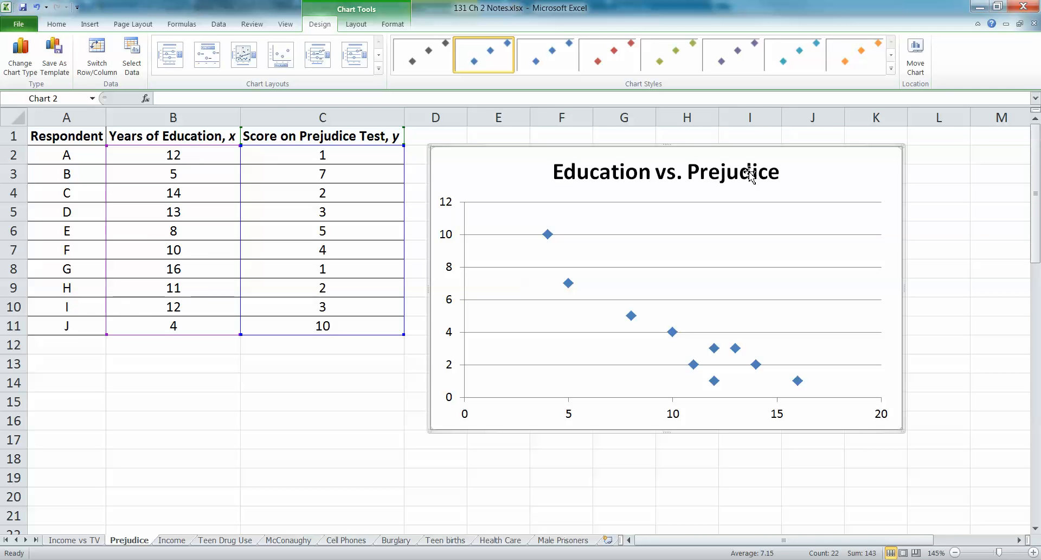
pyautogui.click(727, 174)
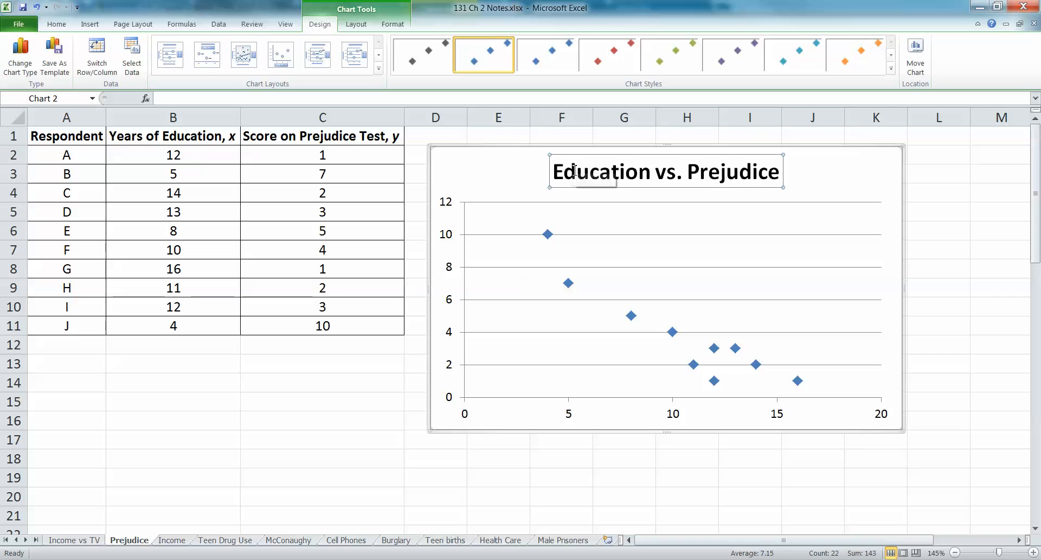
pyautogui.click(860, 183)
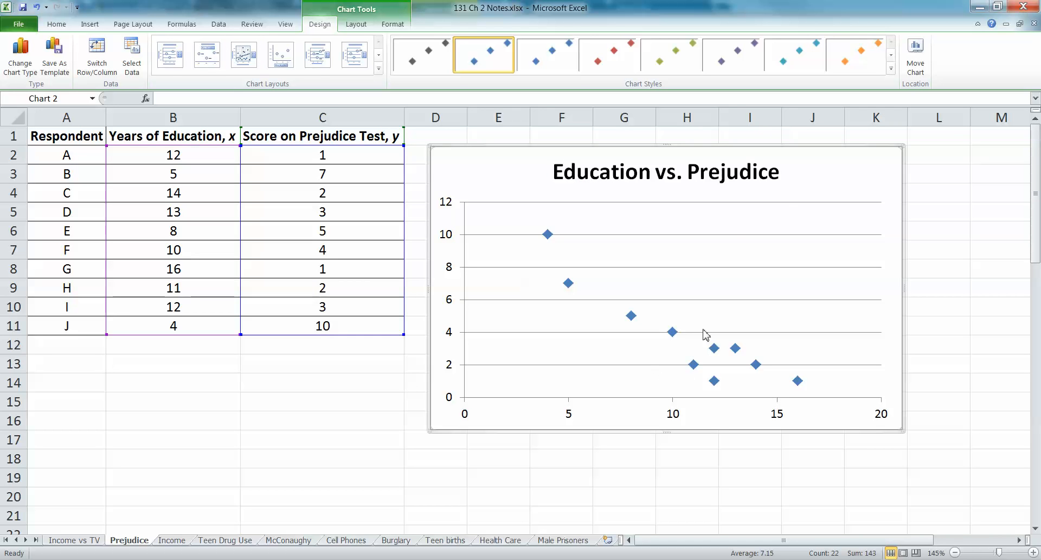
pyautogui.click(451, 269)
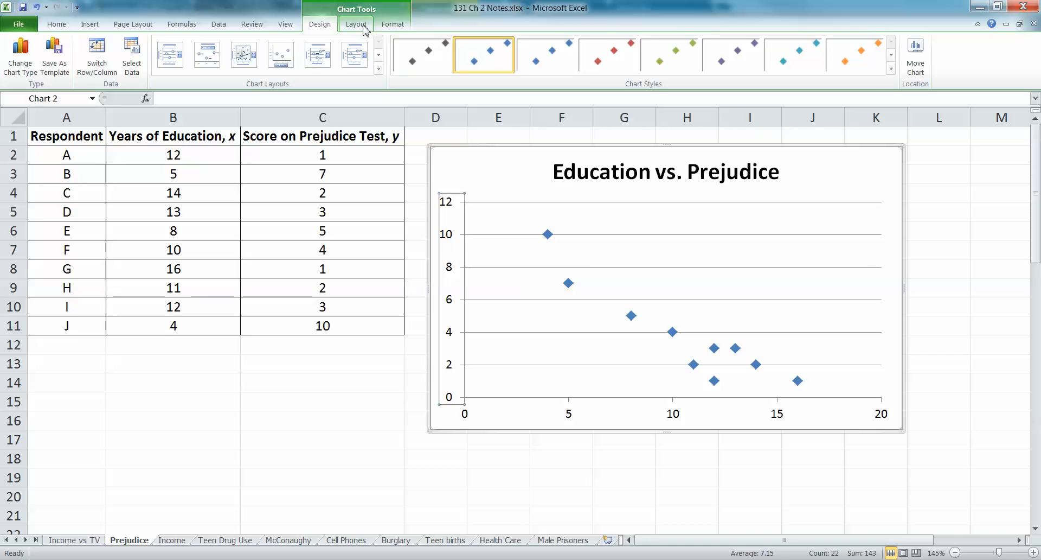
pyautogui.click(506, 160)
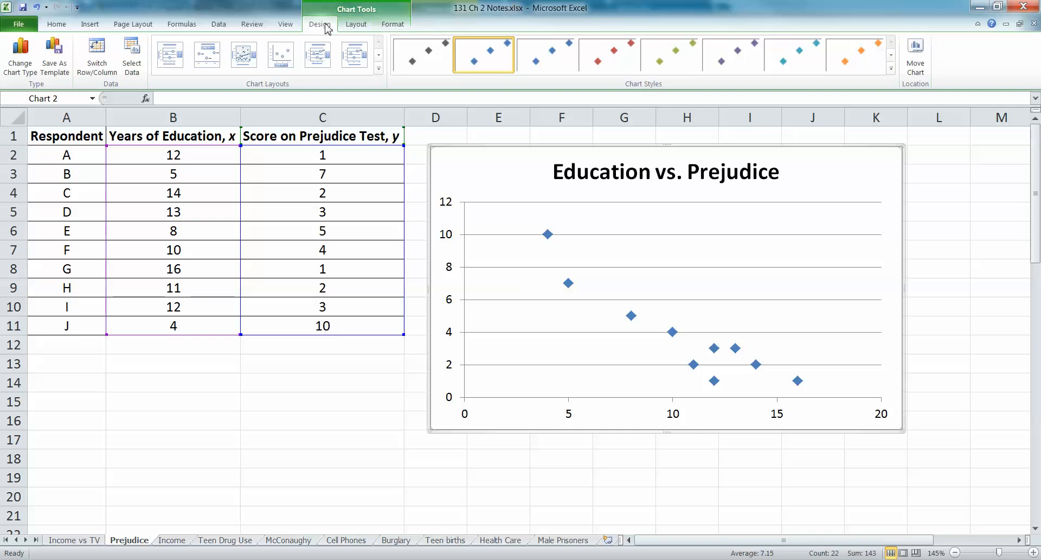
pyautogui.click(200, 361)
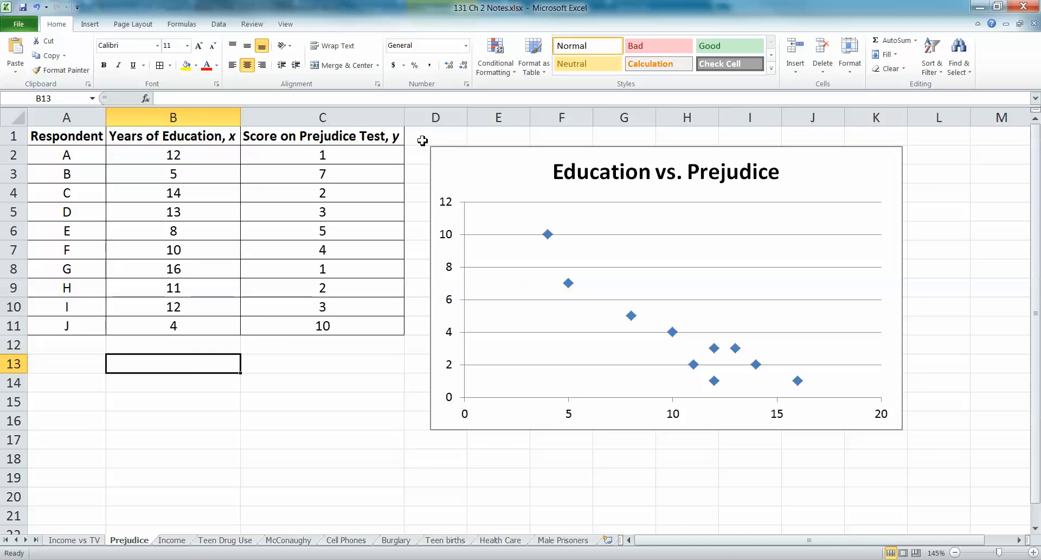
# Add a title below the chart's horizontal axis reading "Years of Education"
pyautogui.click(493, 179)
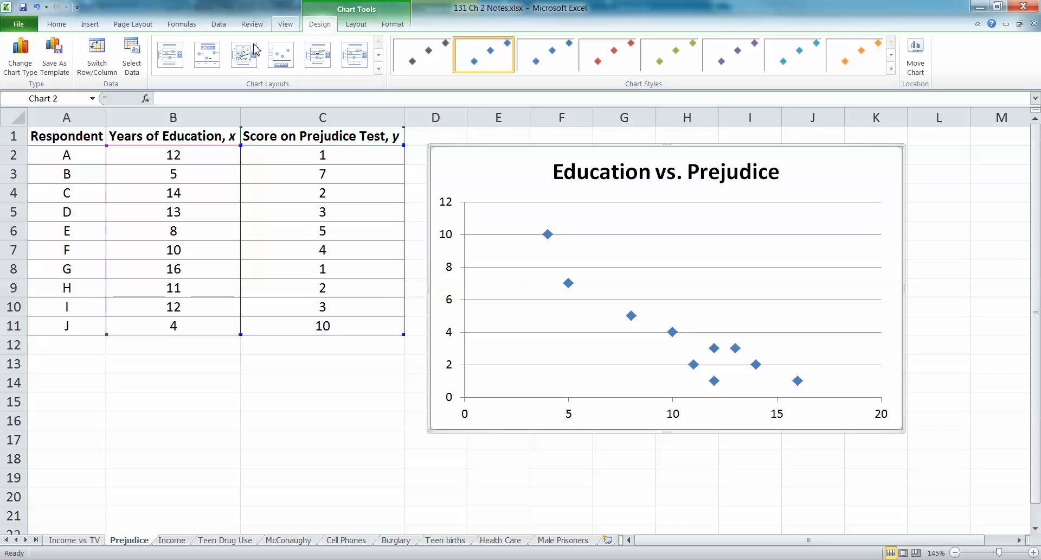
pyautogui.click(341, 27)
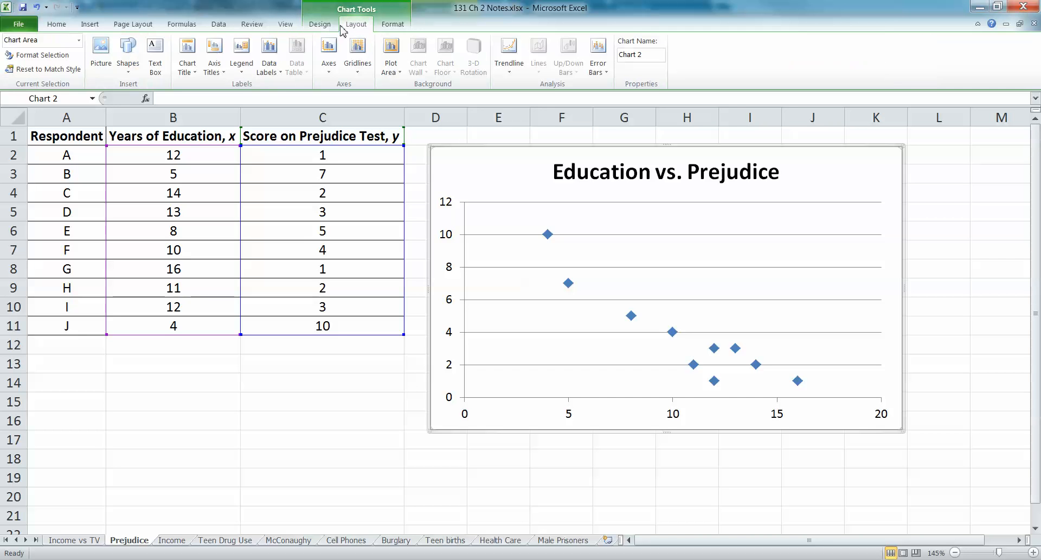
pyautogui.click(212, 76)
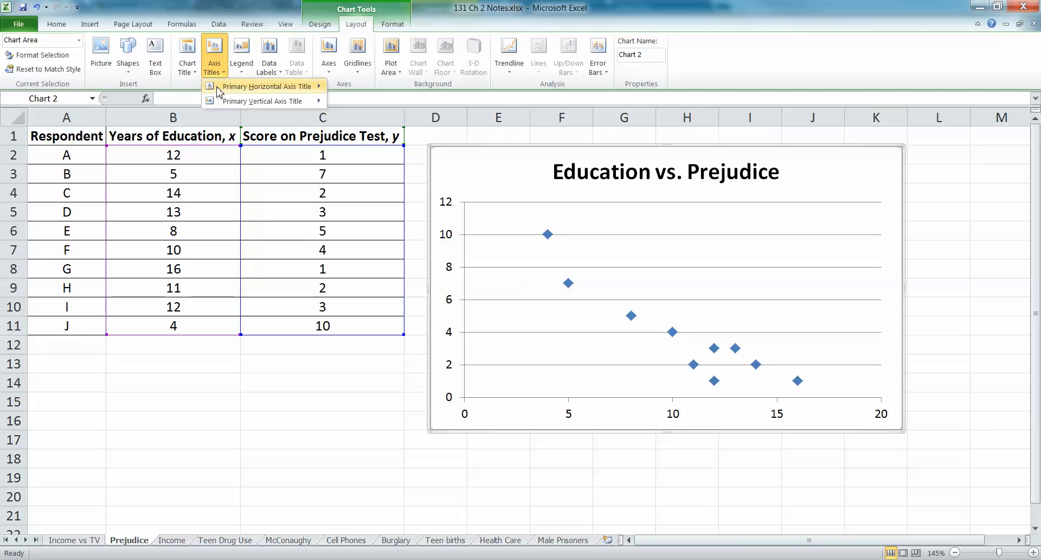
pyautogui.moveTo(234, 88)
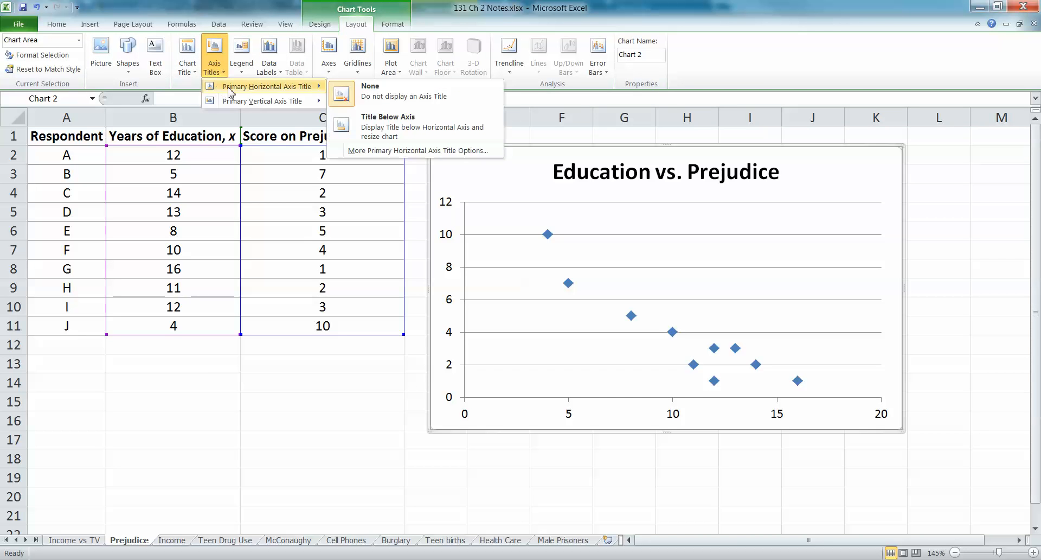
pyautogui.click(365, 135)
pyautogui.write('Years')
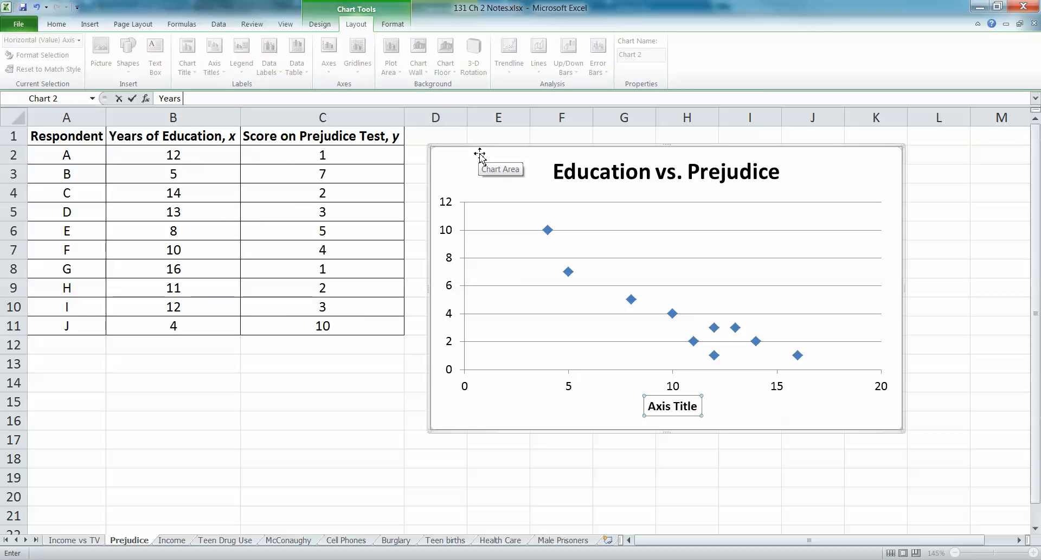
pyautogui.write(' of Educaion')
pyautogui.press('BackSpace')
pyautogui.write('toin')
pyautogui.press('BackSpace')
pyautogui.press('BackSpace')
pyautogui.press('BackSpace')
pyautogui.write('ion')
pyautogui.press('Return')
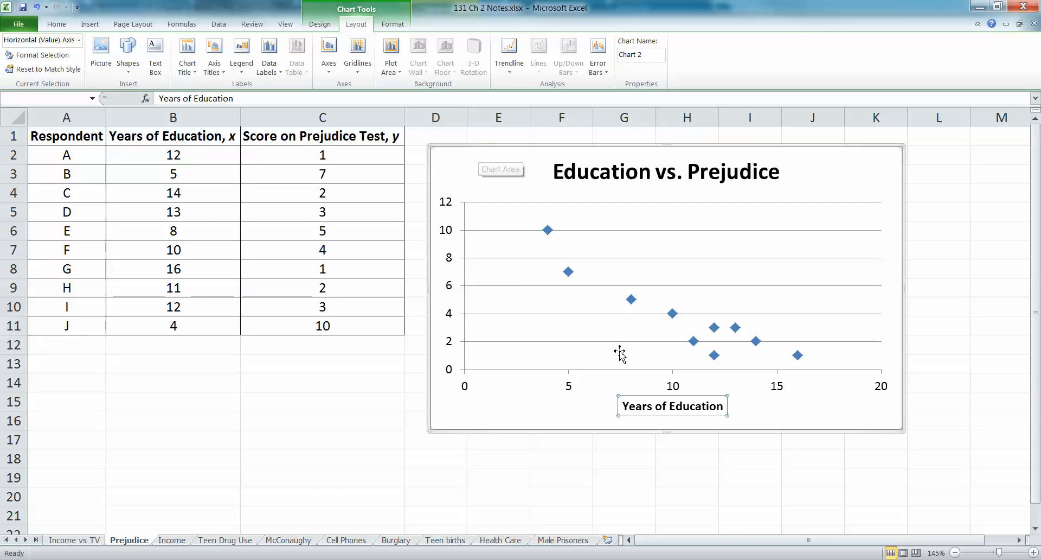
# Add a rotated title to the chart's vertical axis reading "Score on Prejudice Test"
pyautogui.click(214, 69)
pyautogui.moveTo(260, 100)
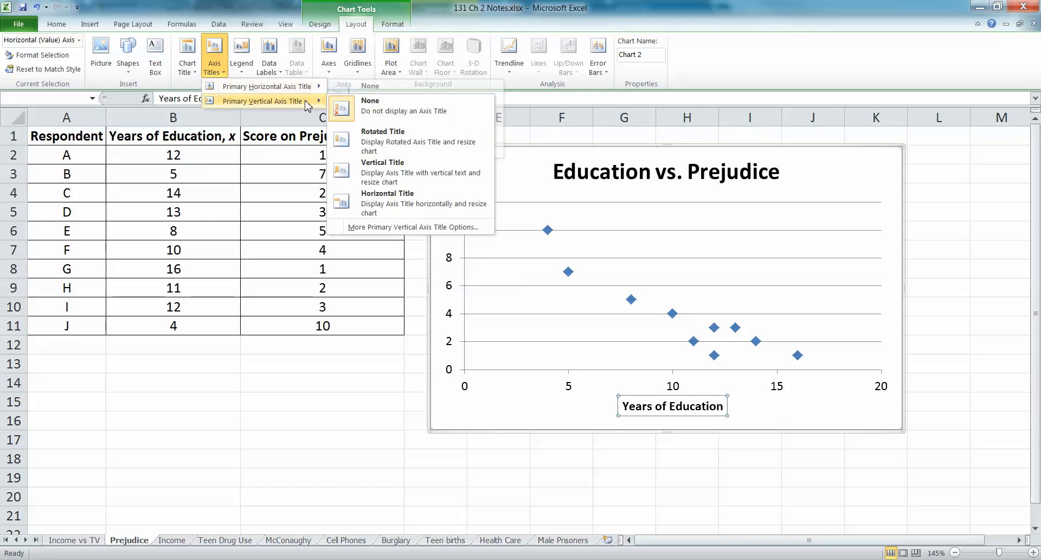
pyautogui.click(400, 142)
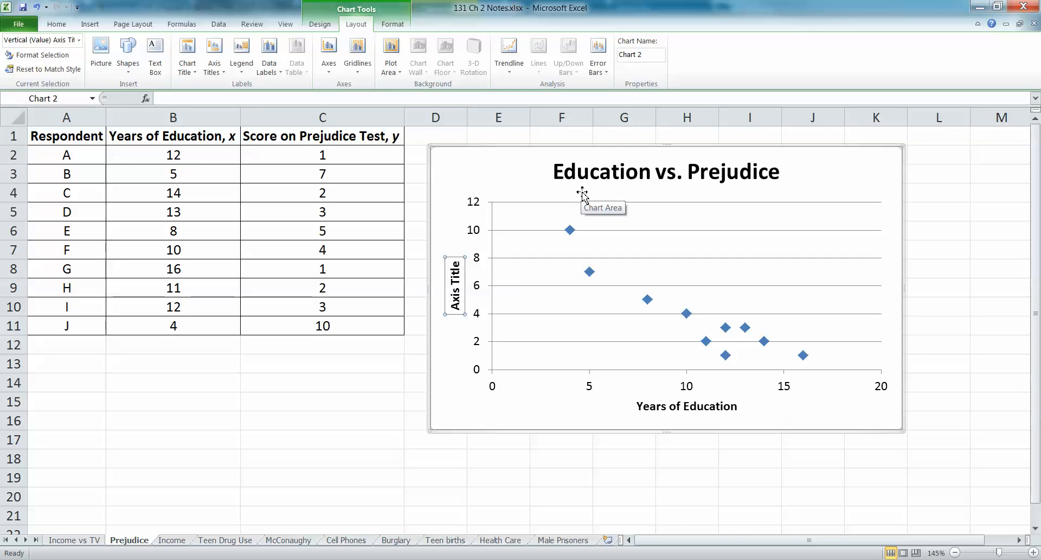
pyautogui.write('Score on Prejudi')
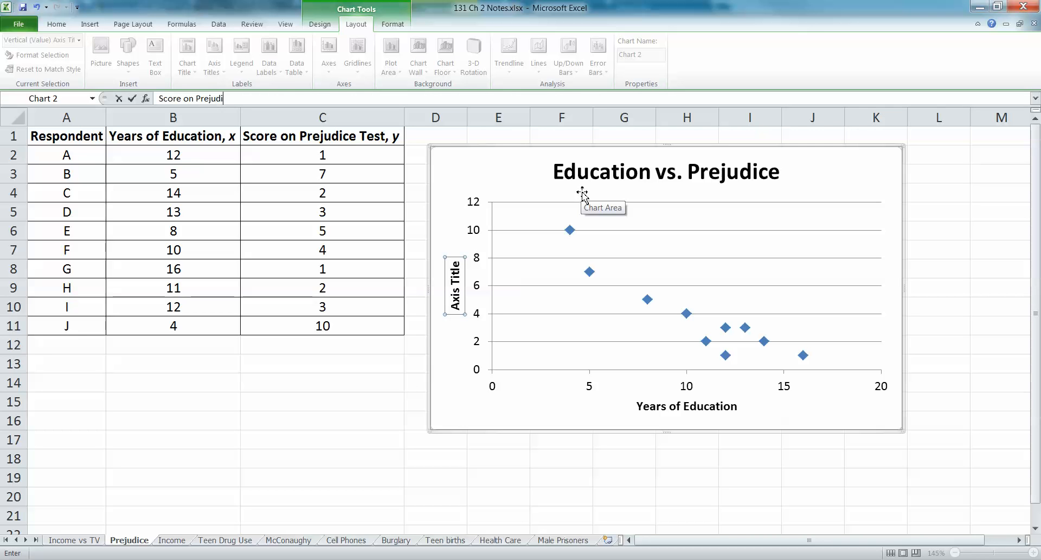
pyautogui.write('ce Test')
pyautogui.press('Return')
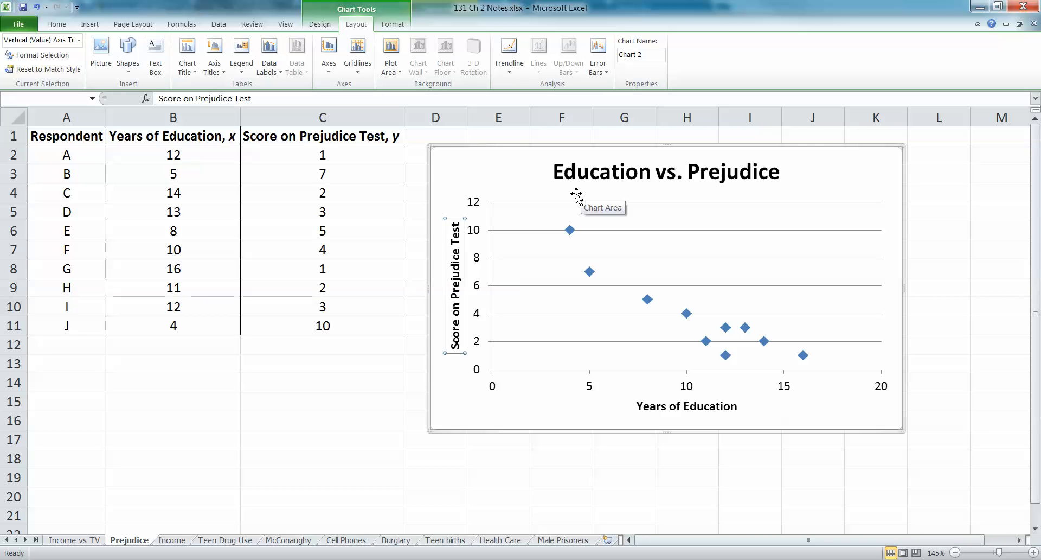
pyautogui.click(518, 196)
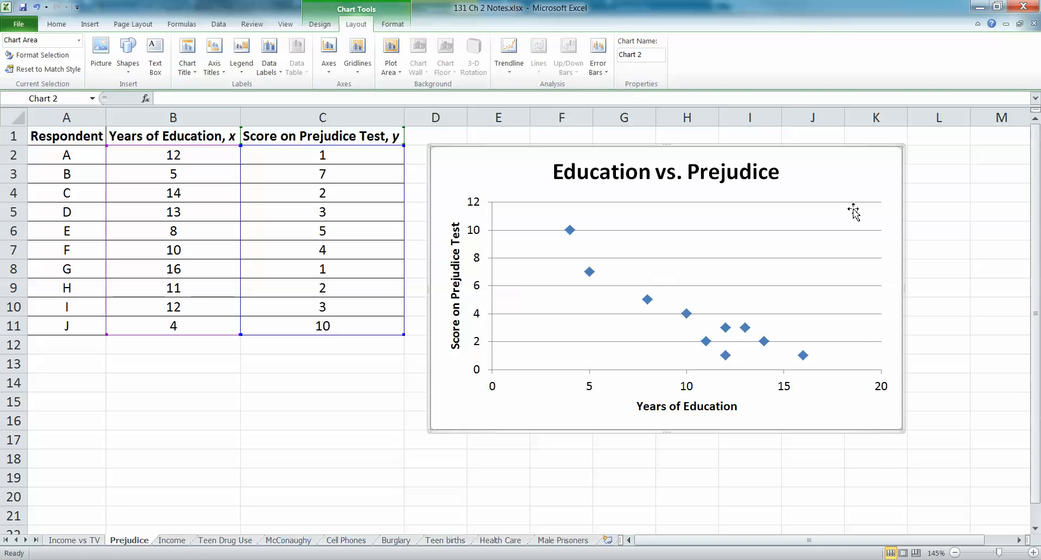
# Add major and minor gridlines to the chart's horizontal axis
pyautogui.click(591, 390)
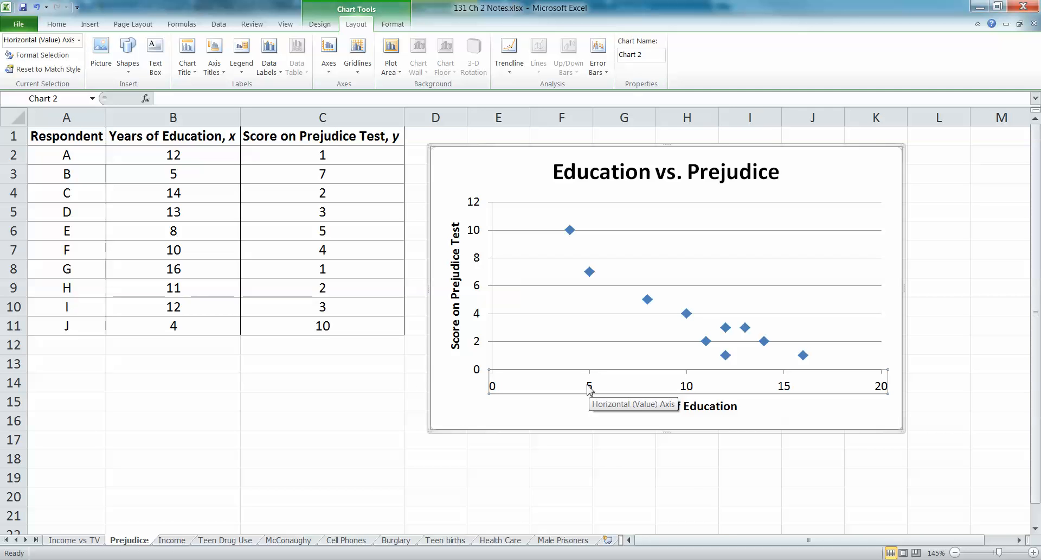
pyautogui.rightClick(590, 389)
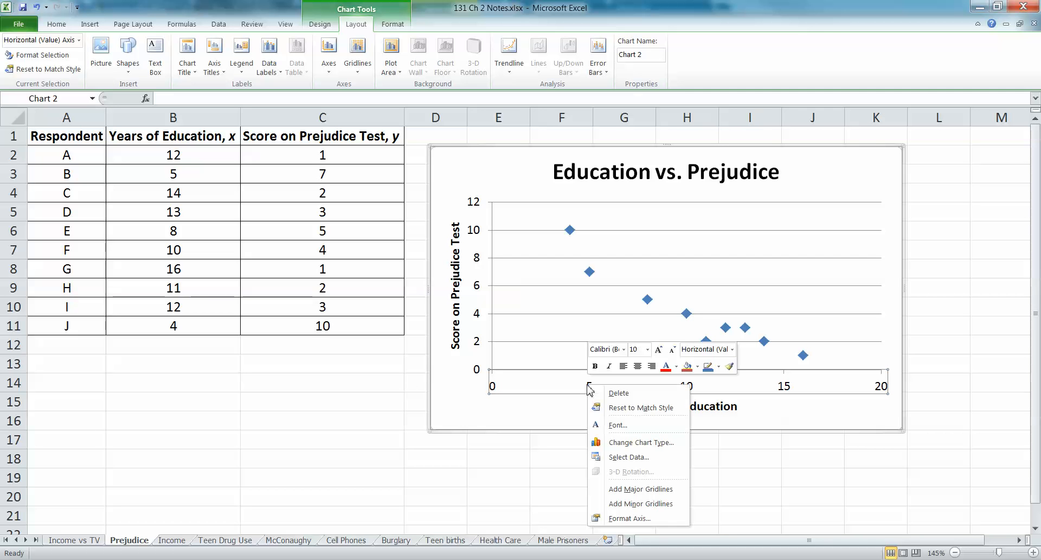
pyautogui.click(642, 489)
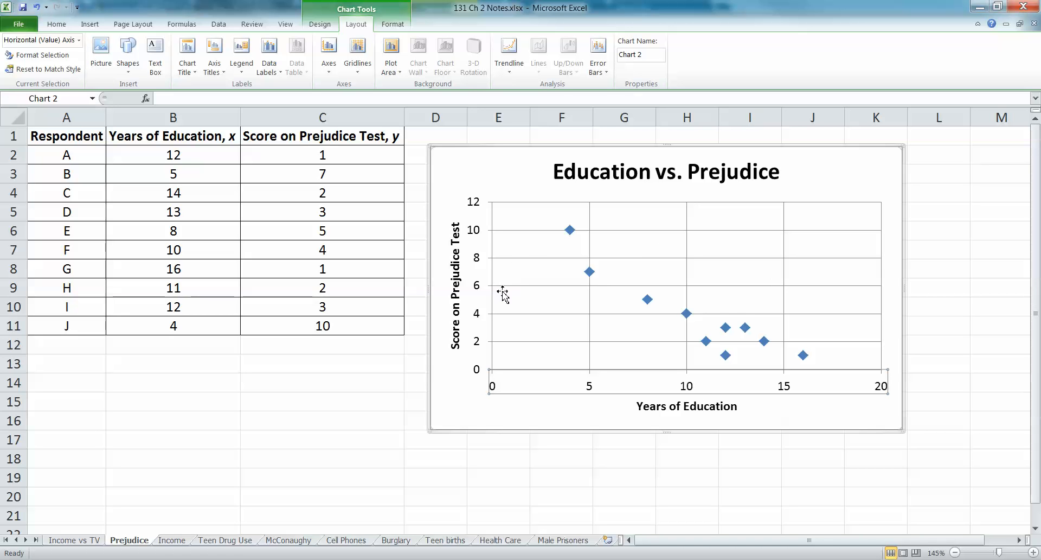
pyautogui.rightClick(590, 379)
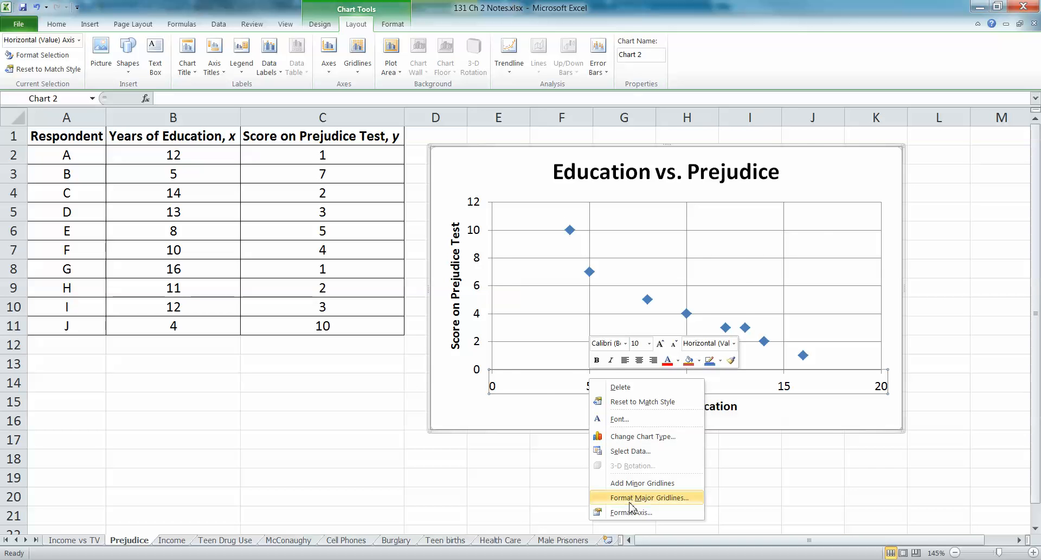
pyautogui.click(632, 483)
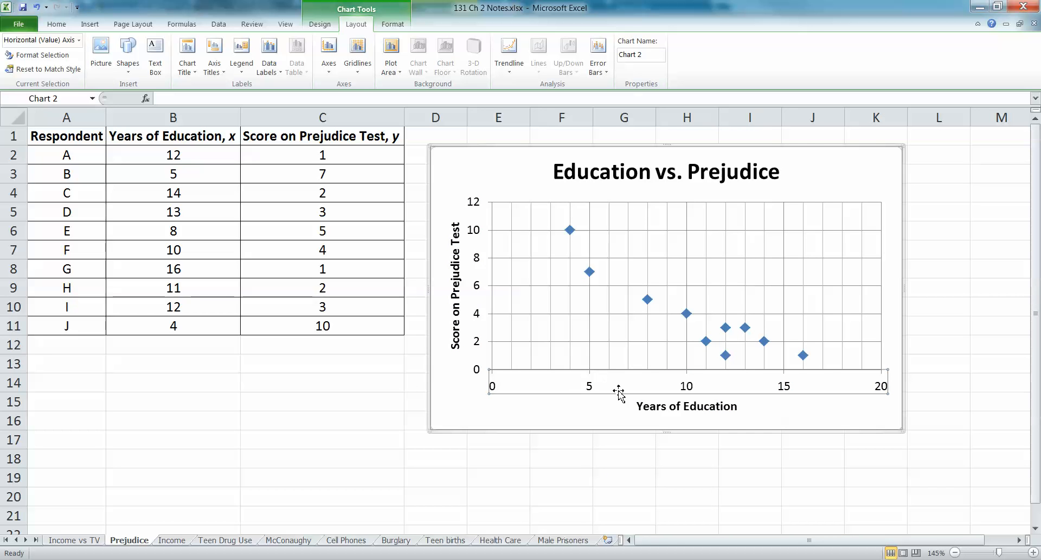
pyautogui.rightClick(563, 384)
pyautogui.click(491, 387)
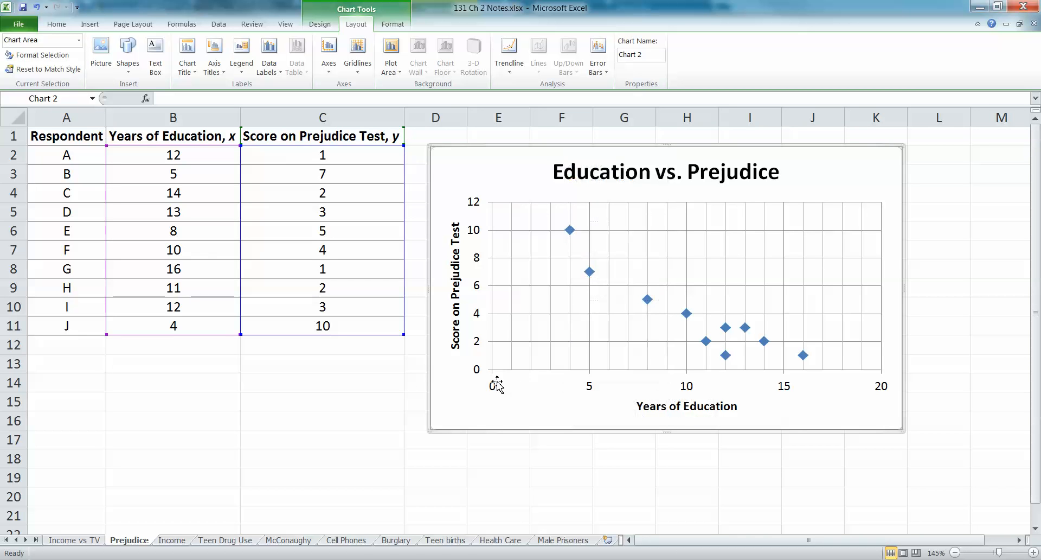
# Increase the line width of the chart's horizontal axis to 1.75 pt
pyautogui.click(495, 387)
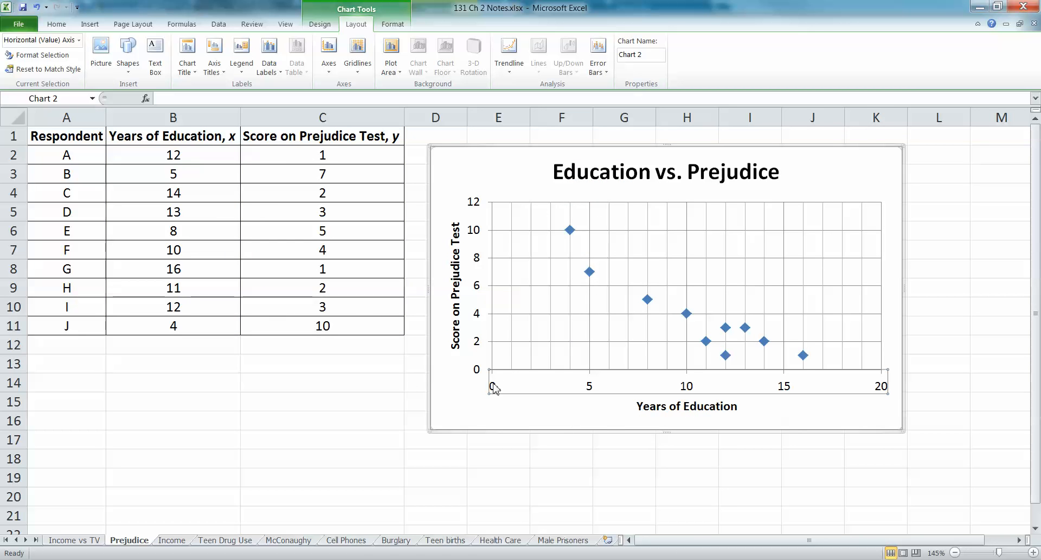
pyautogui.rightClick(494, 387)
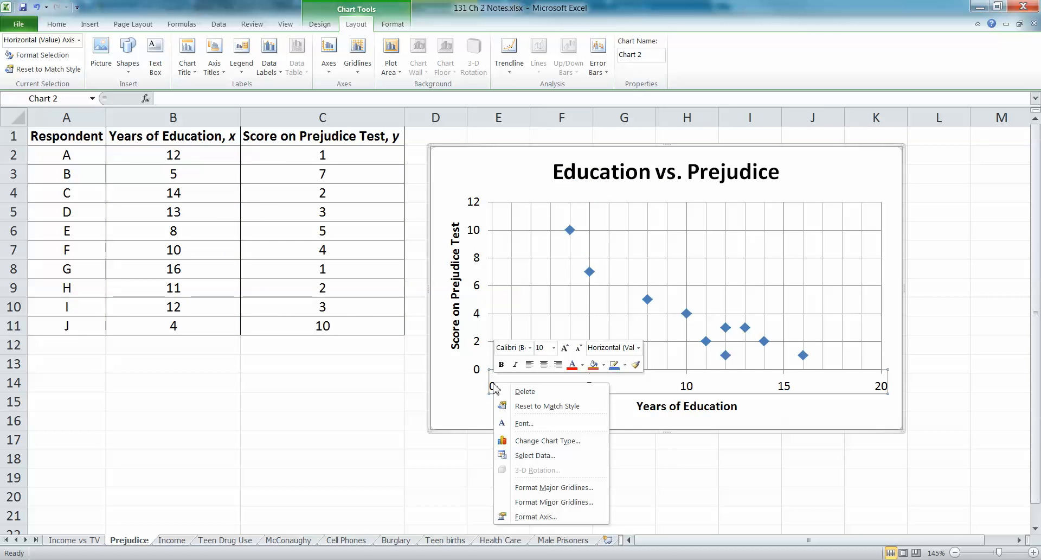
pyautogui.click(559, 517)
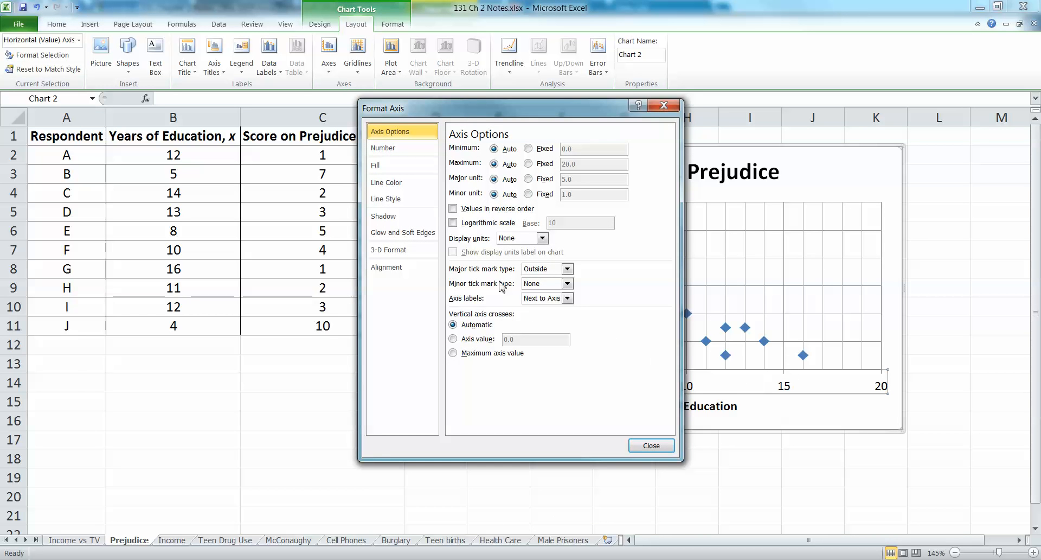
pyautogui.click(400, 200)
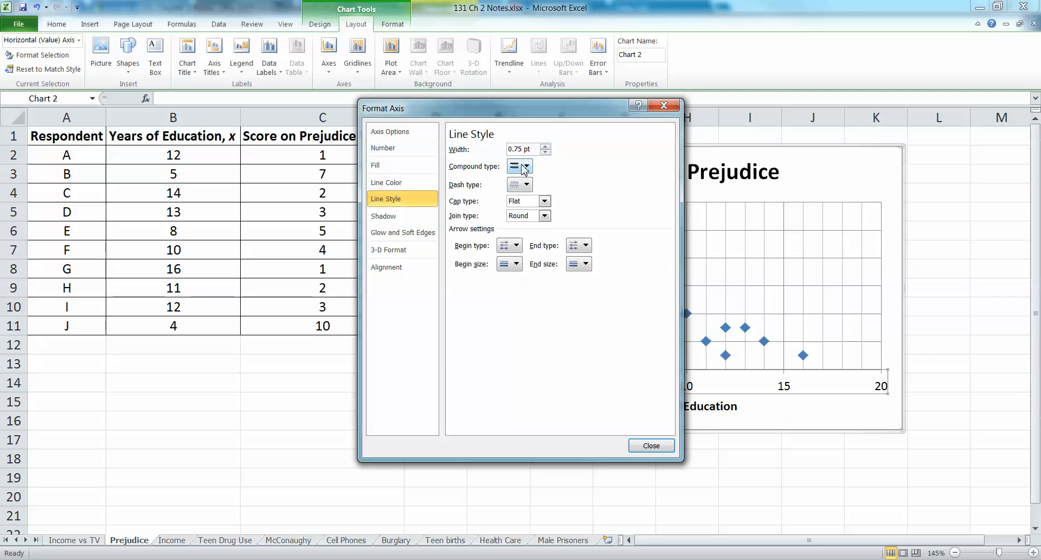
pyautogui.click(545, 147)
pyautogui.click(545, 147)
pyautogui.click(545, 147)
pyautogui.click(545, 147)
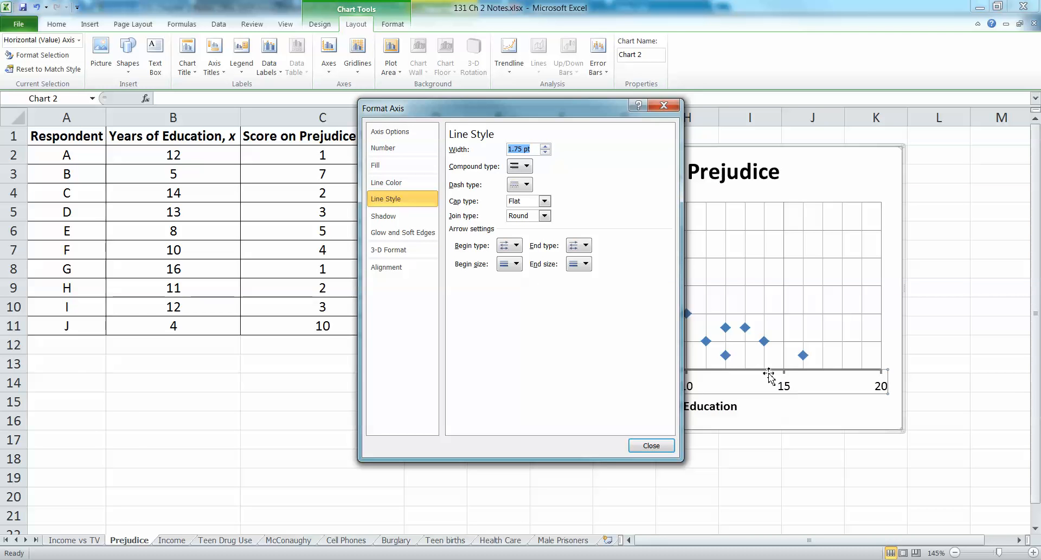
# Color the horizontal axis line solid black, trying blue before returning to black, and close the axis formatting
pyautogui.click(412, 182)
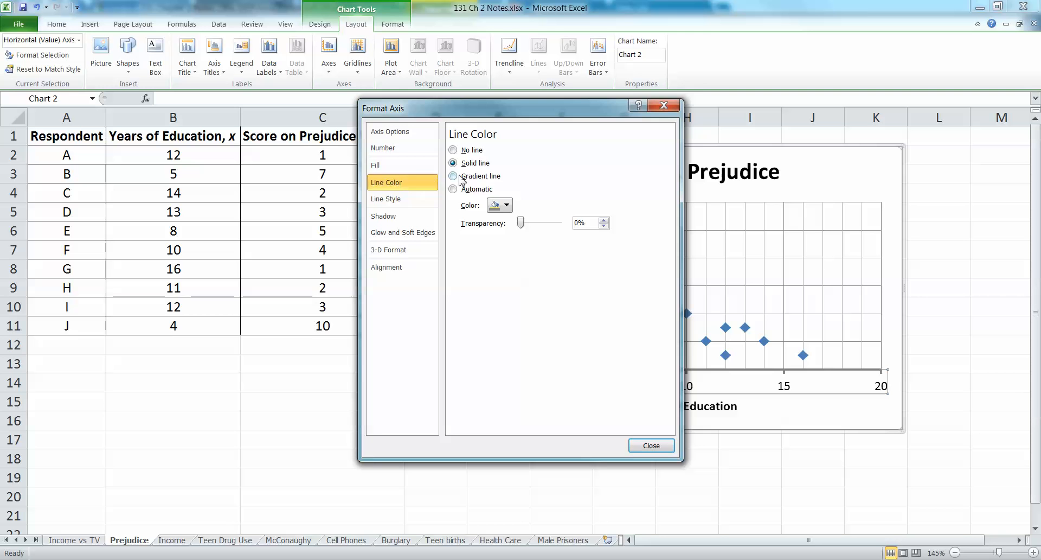
pyautogui.click(507, 205)
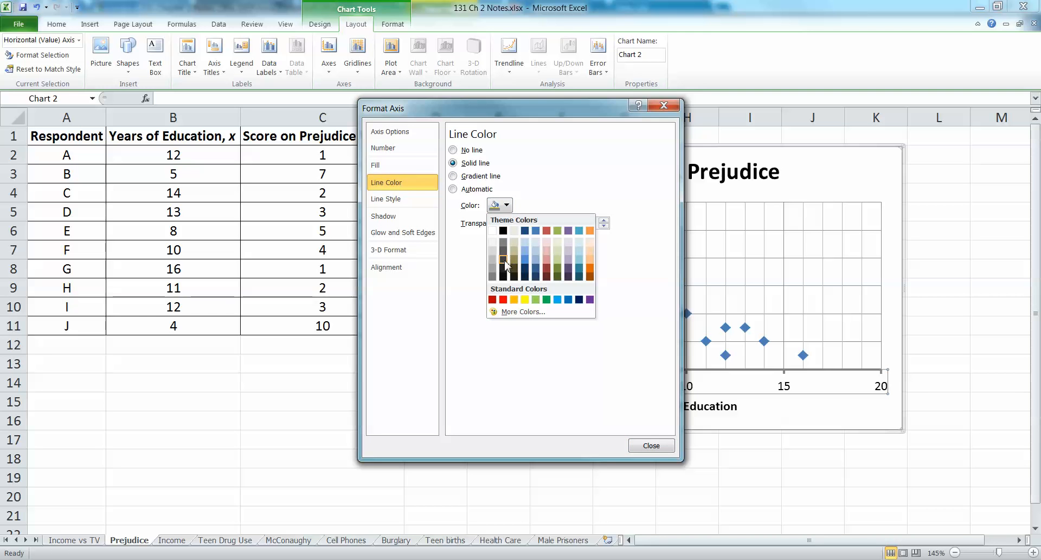
pyautogui.click(504, 230)
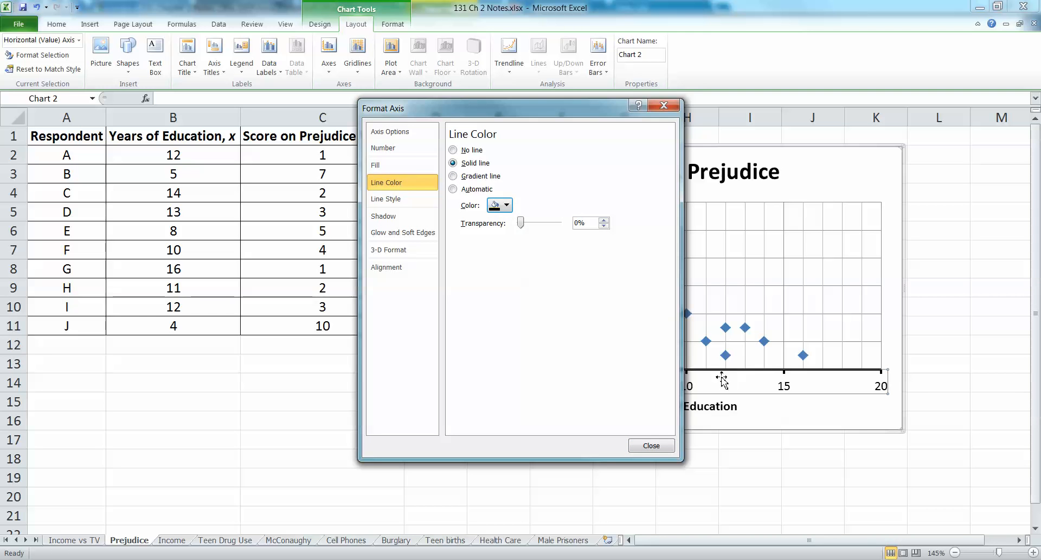
pyautogui.click(505, 206)
pyautogui.click(525, 264)
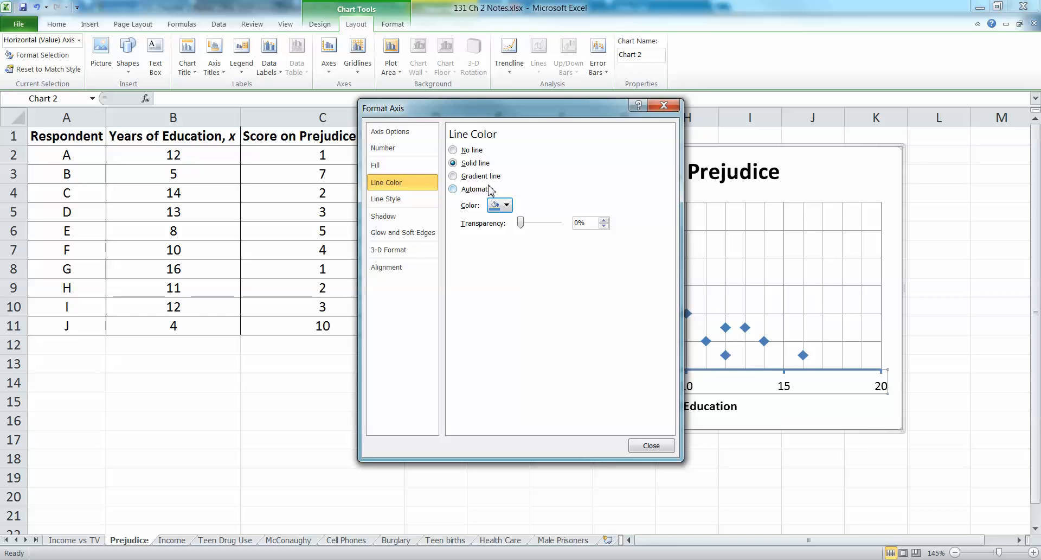
pyautogui.click(508, 204)
pyautogui.click(504, 230)
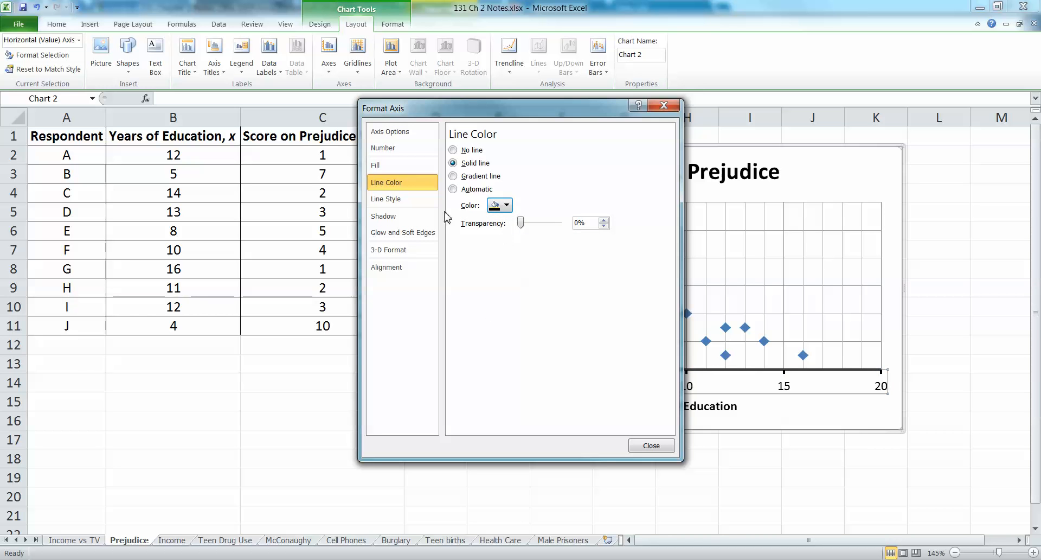
pyautogui.click(648, 448)
pyautogui.click(514, 404)
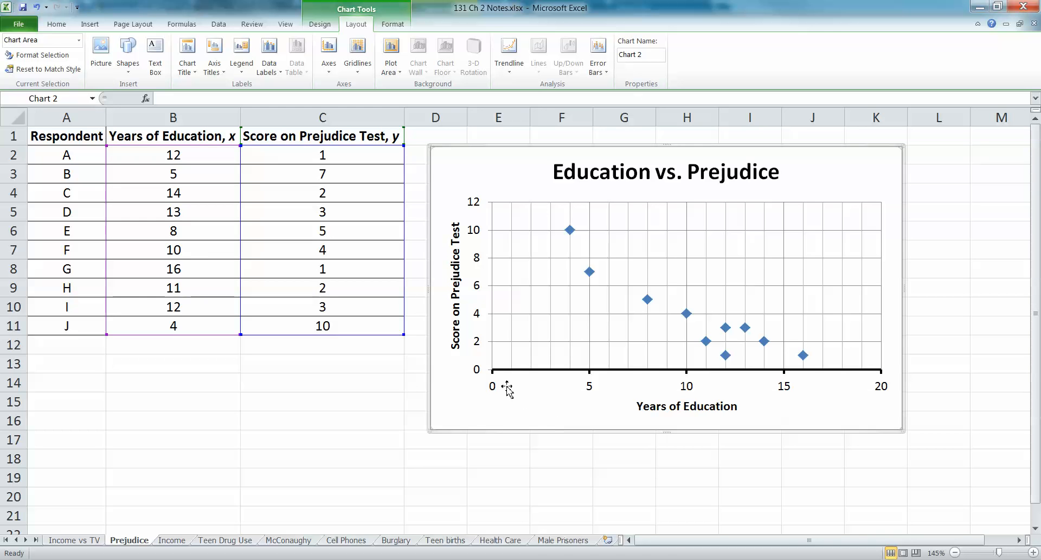
# Add minor gridlines to the chart's vertical axis
pyautogui.click(479, 342)
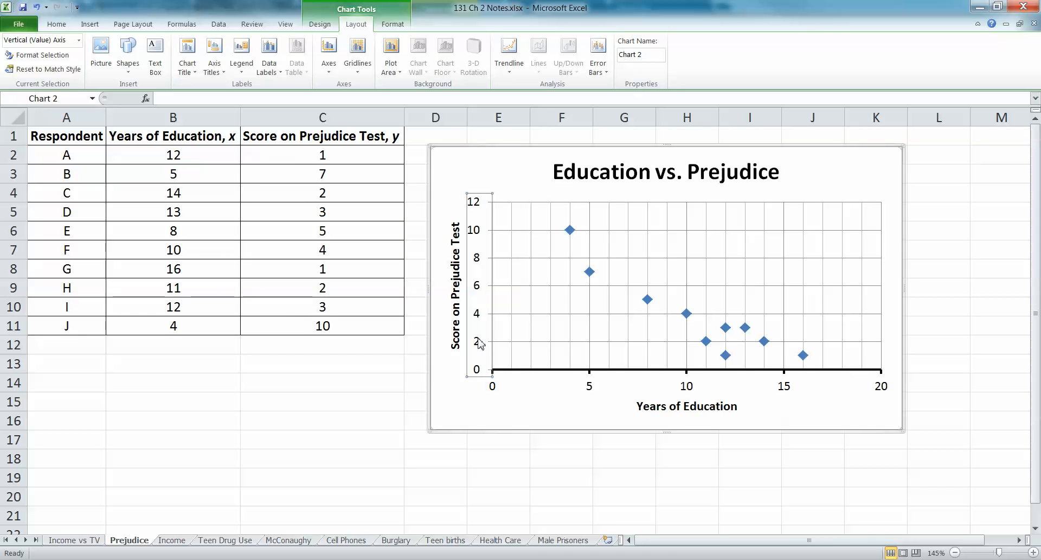
pyautogui.rightClick(480, 342)
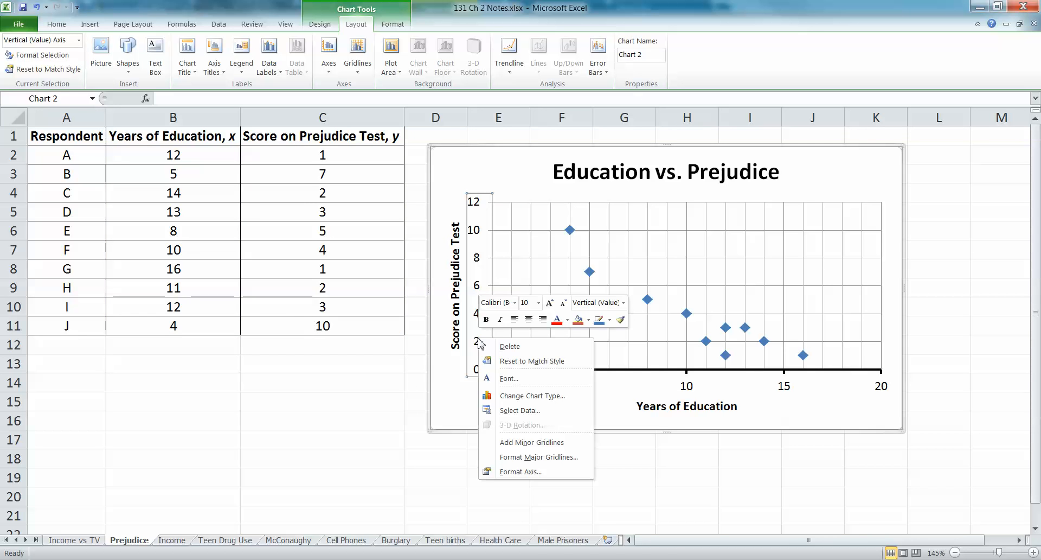
pyautogui.click(540, 442)
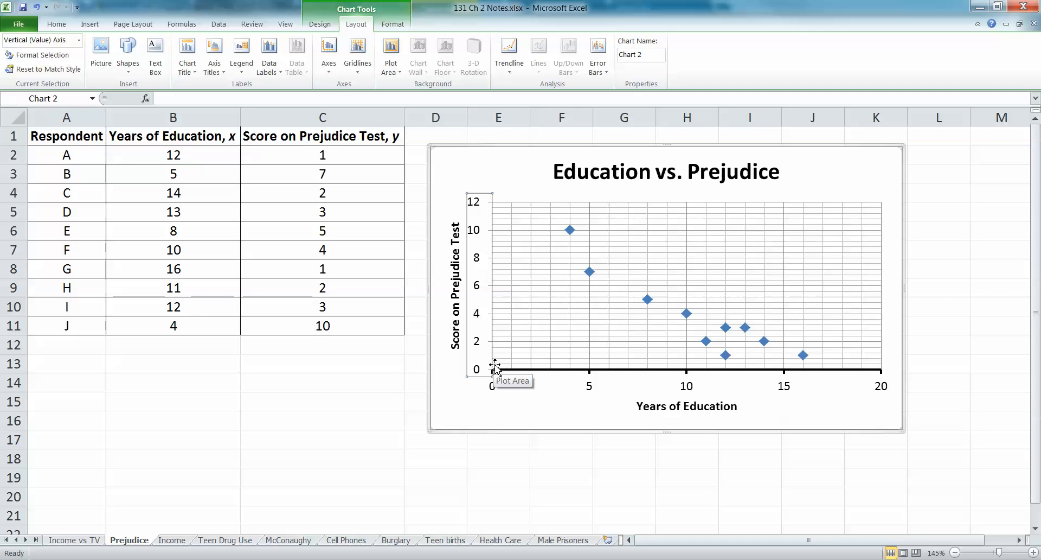
# Format the chart's vertical axis line with a width of 1.5 pt and a solid black color
pyautogui.rightClick(477, 342)
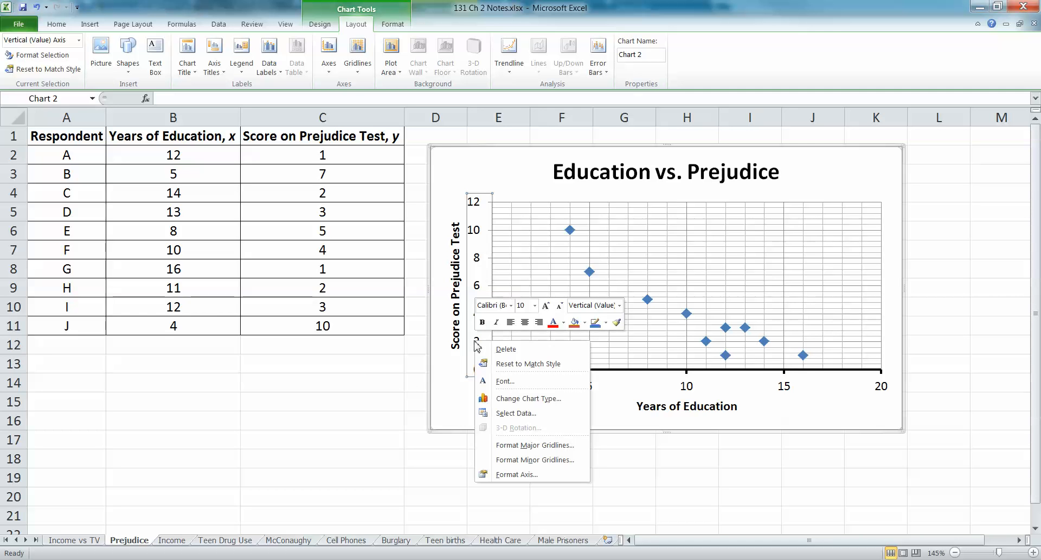
pyautogui.click(521, 474)
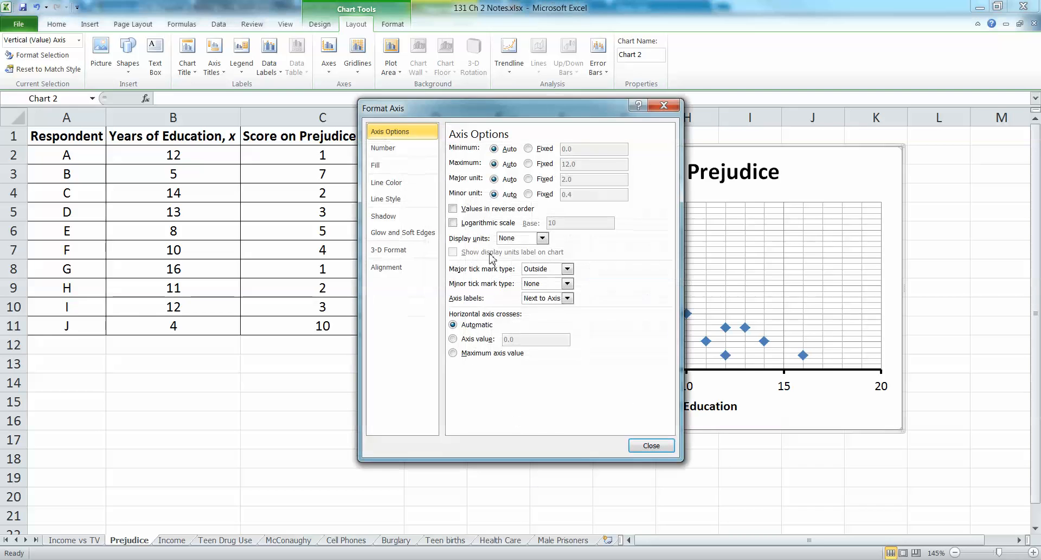
pyautogui.click(408, 199)
pyautogui.click(545, 147)
pyautogui.click(545, 147)
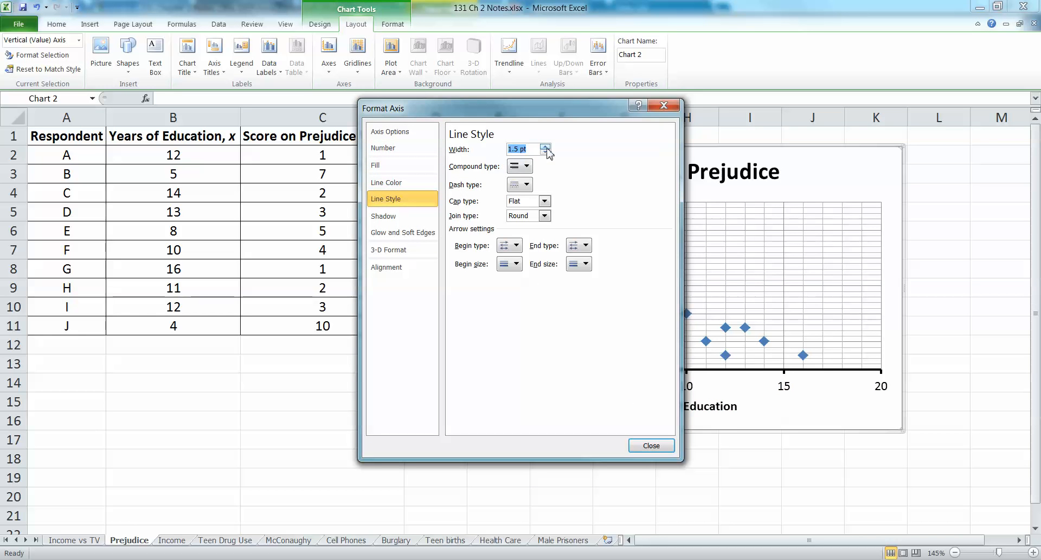
pyautogui.click(402, 182)
pyautogui.click(497, 206)
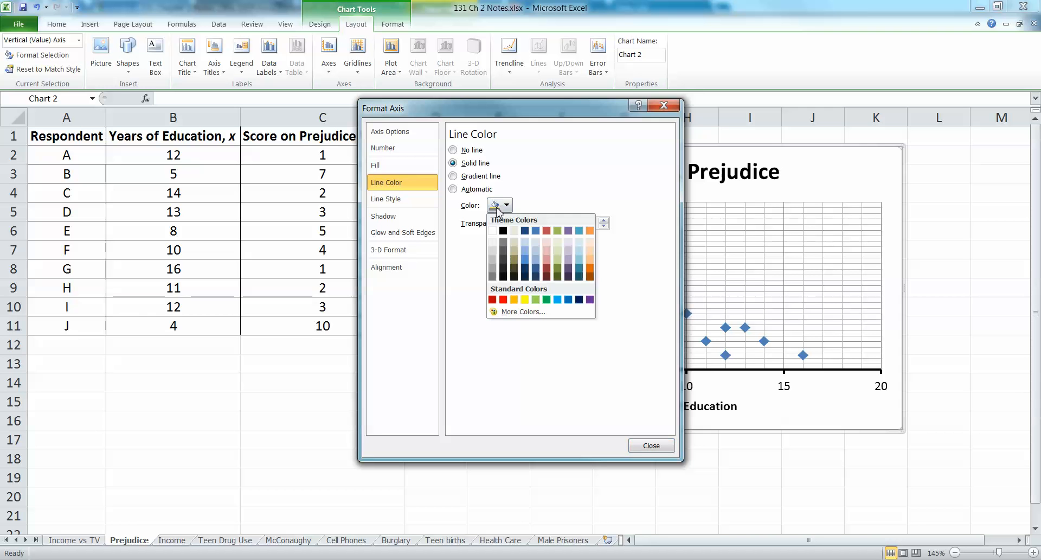
pyautogui.click(503, 230)
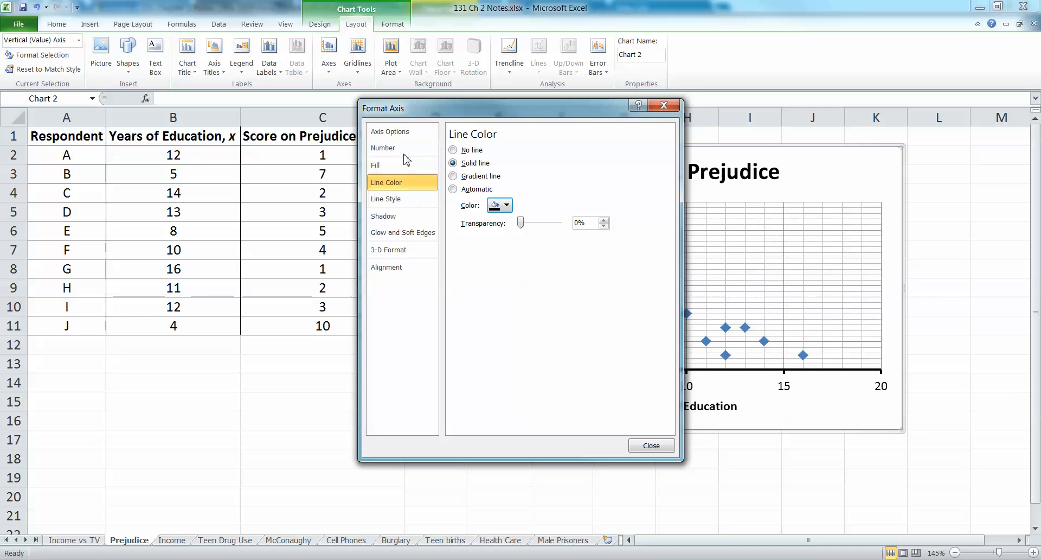
# Set the vertical axis to a fixed minor unit of 1 and close the axis formatting
pyautogui.click(394, 133)
pyautogui.moveTo(523, 115); pyautogui.dragTo(279, 107)
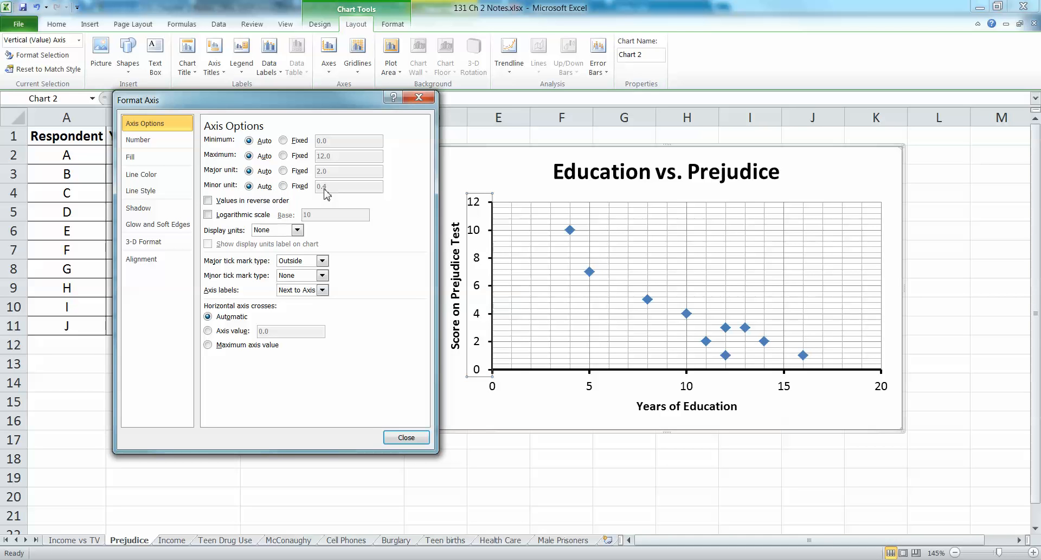
pyautogui.click(283, 186)
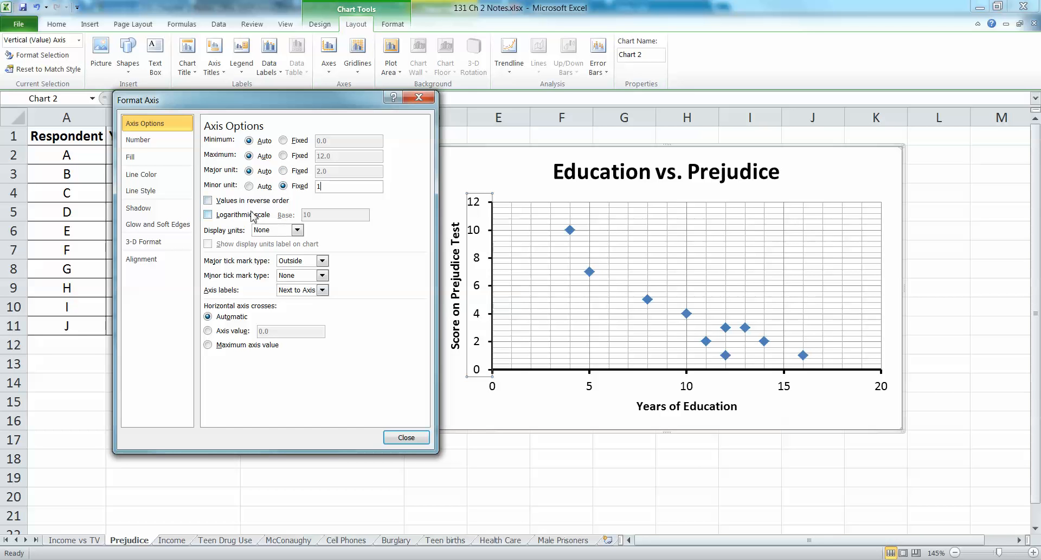
pyautogui.click(407, 437)
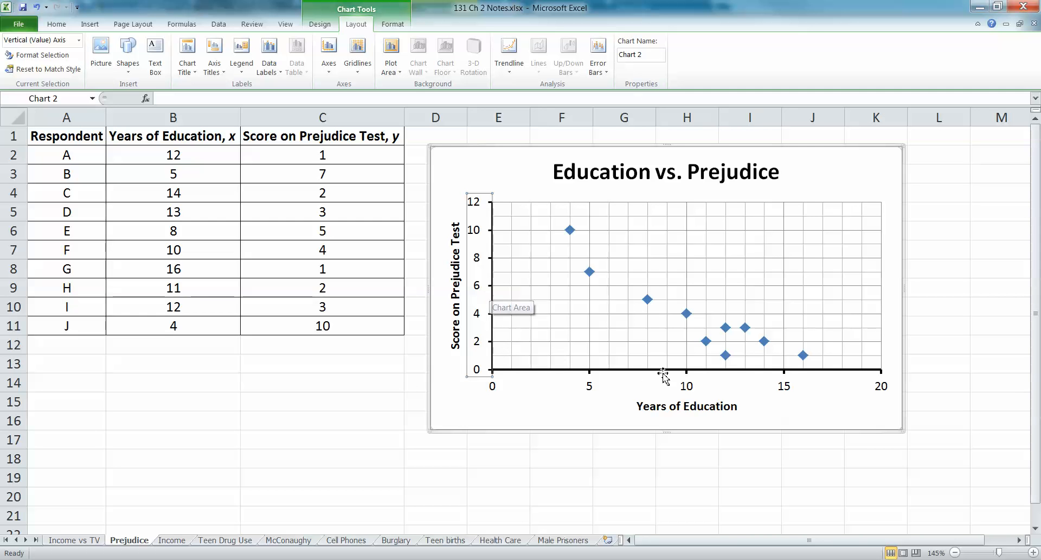
# Try the chart style with red markers on a light red plot area
pyautogui.click(602, 395)
pyautogui.click(648, 300)
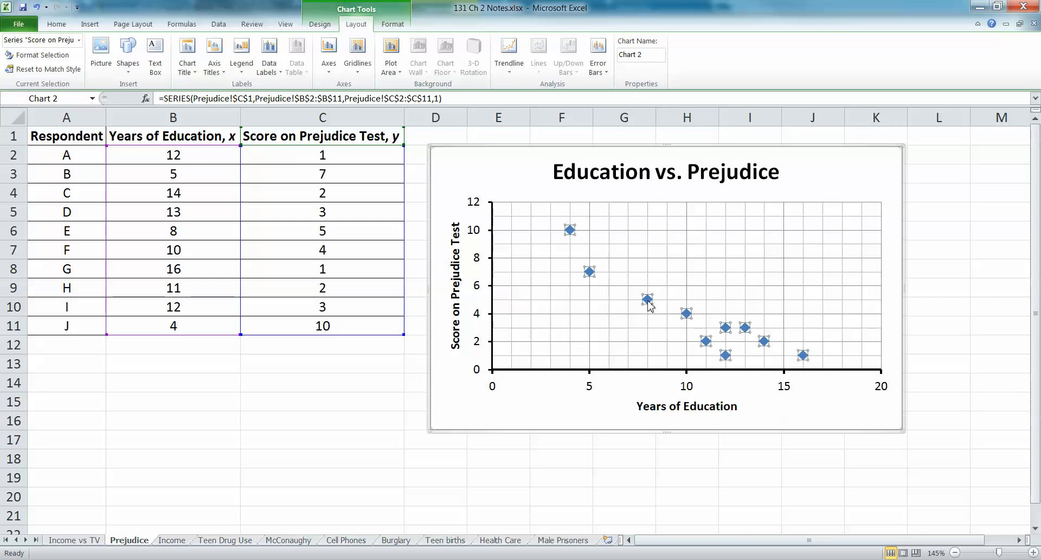
pyautogui.click(391, 25)
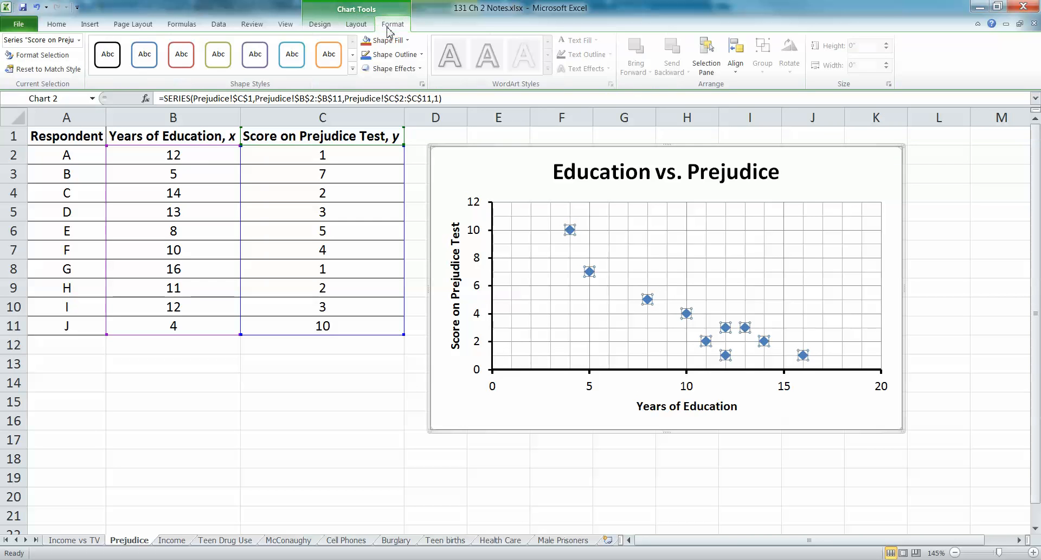
pyautogui.click(330, 24)
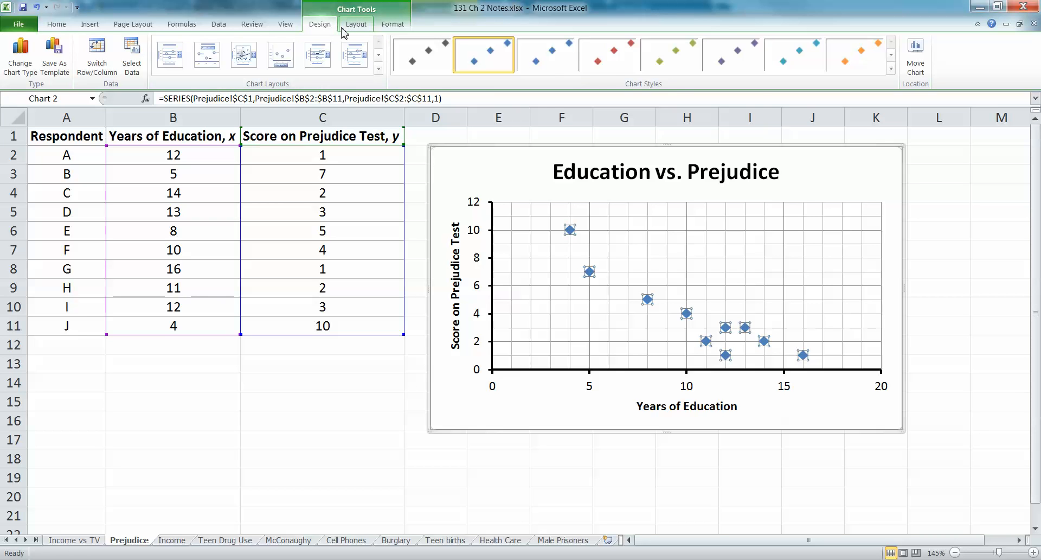
pyautogui.click(892, 72)
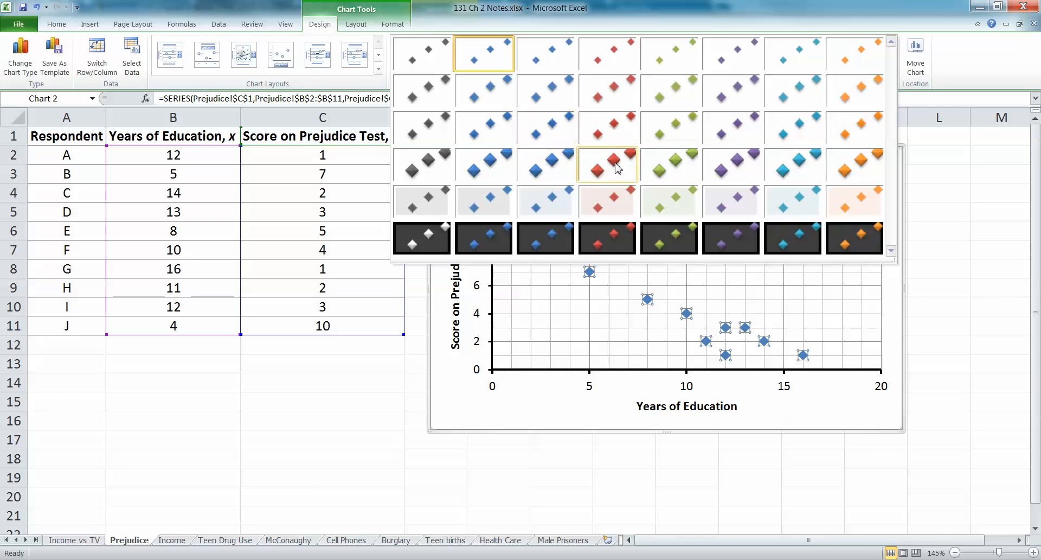
pyautogui.click(621, 197)
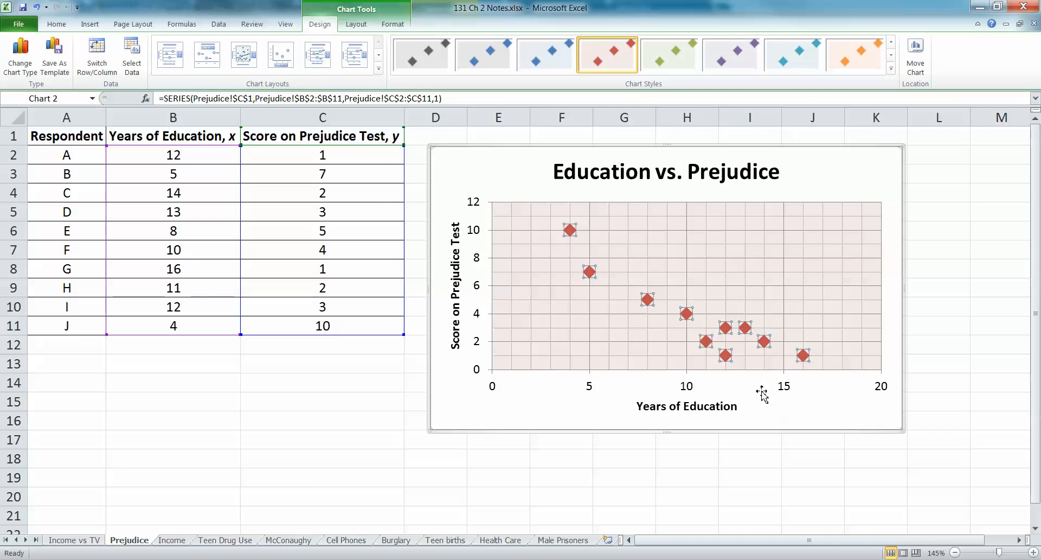
# Try the dark chart style with orange markers on a black background
pyautogui.click(691, 315)
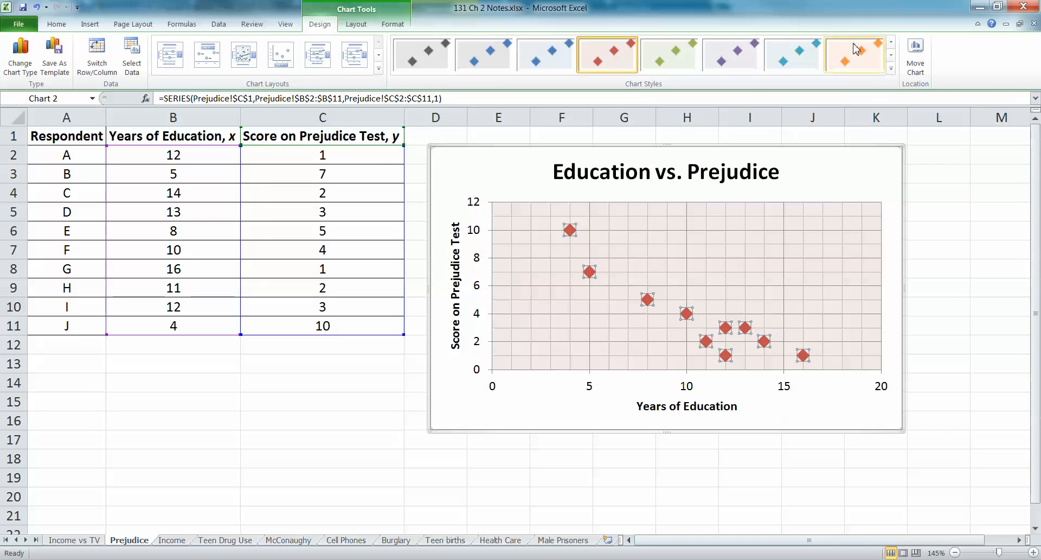
pyautogui.click(891, 69)
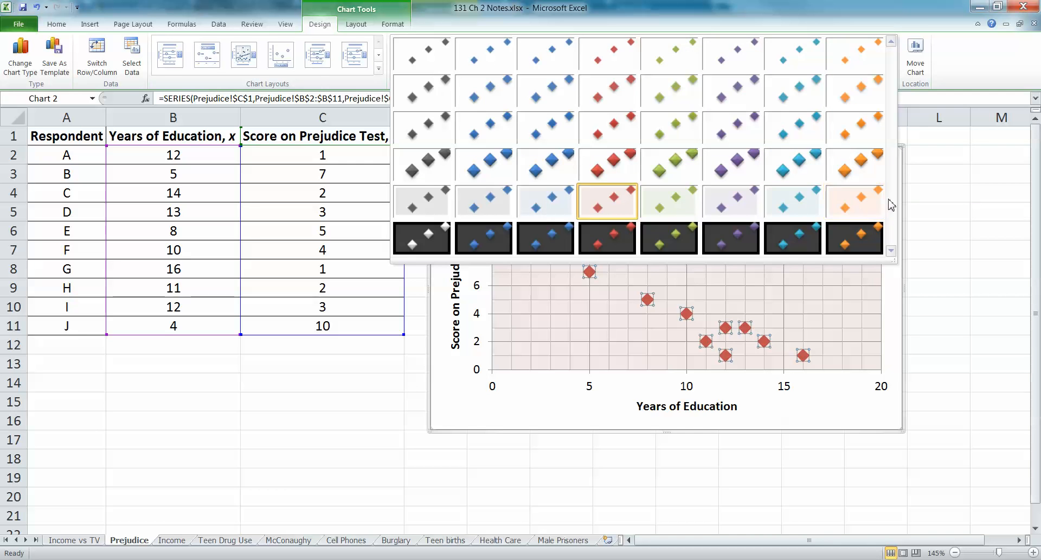
pyautogui.click(865, 238)
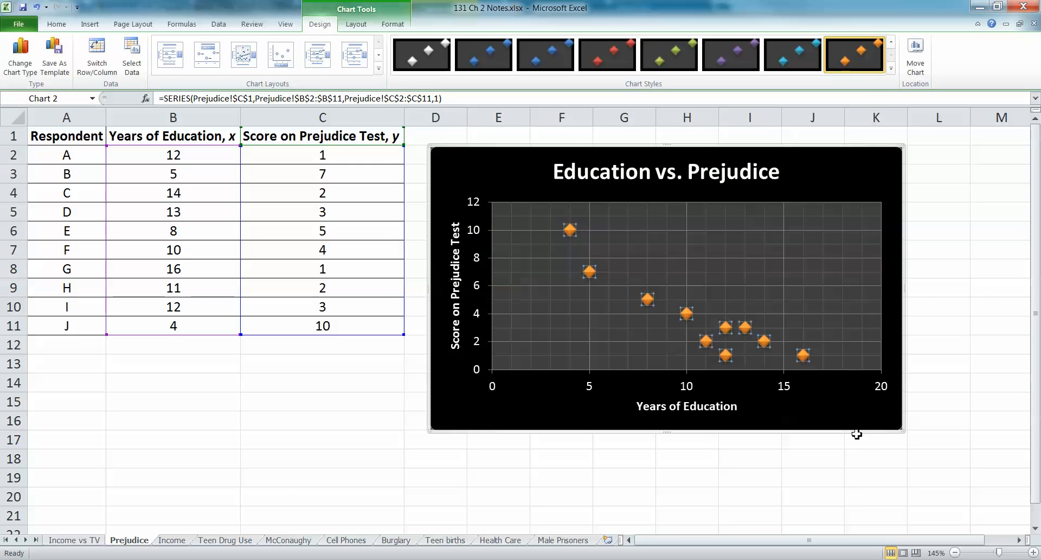
# Apply the chart style with large purple diamond markers on a white background
pyautogui.click(891, 68)
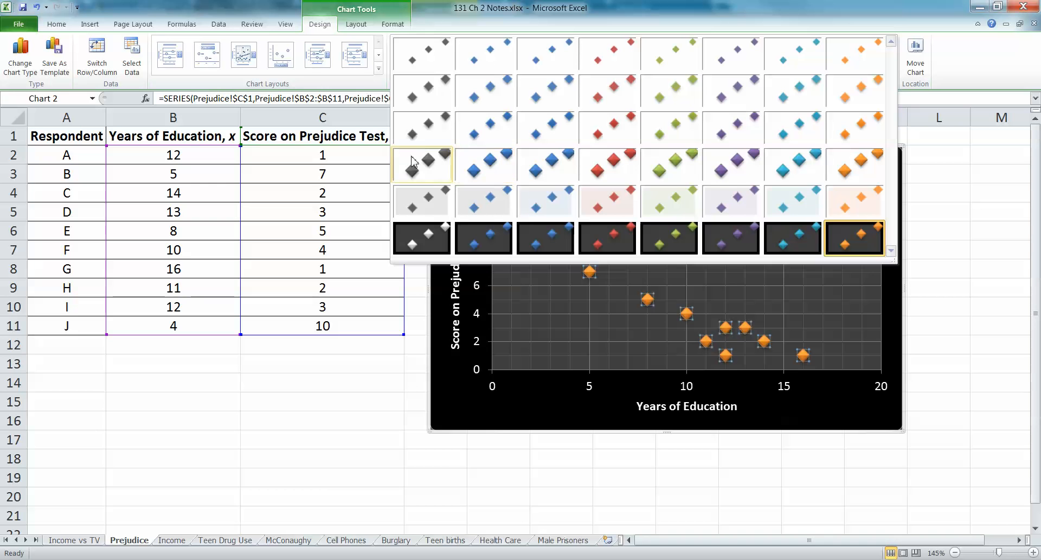
pyautogui.click(741, 205)
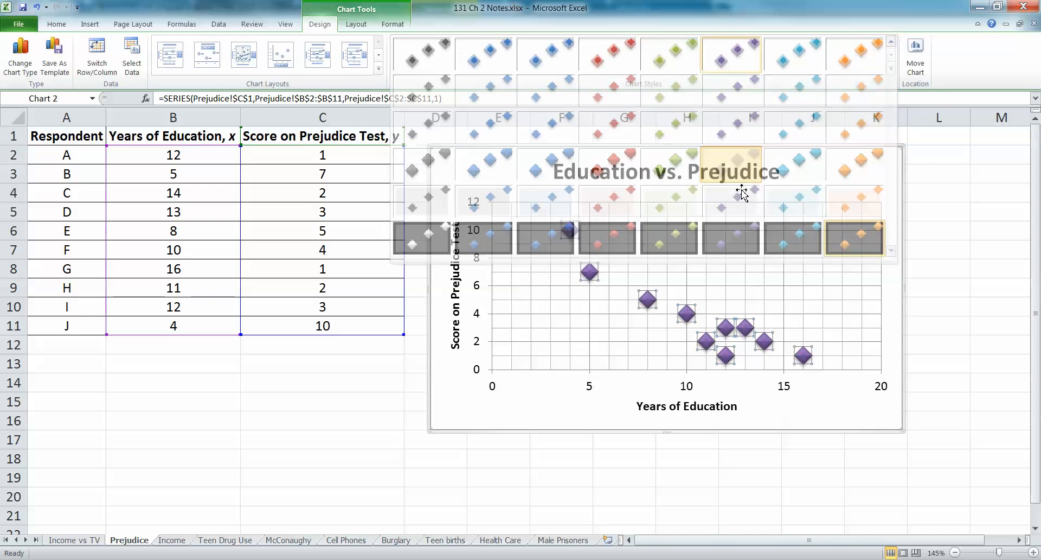
# Set the scatter series to built-in diamond markers of size 6 and close the data series formatting
pyautogui.click(647, 301)
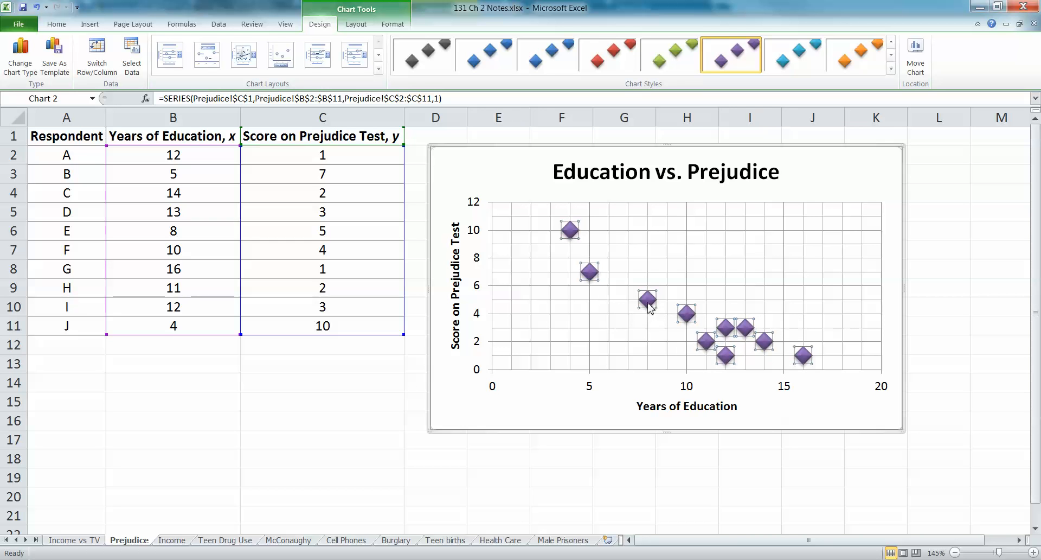
pyautogui.rightClick(650, 302)
pyautogui.click(696, 418)
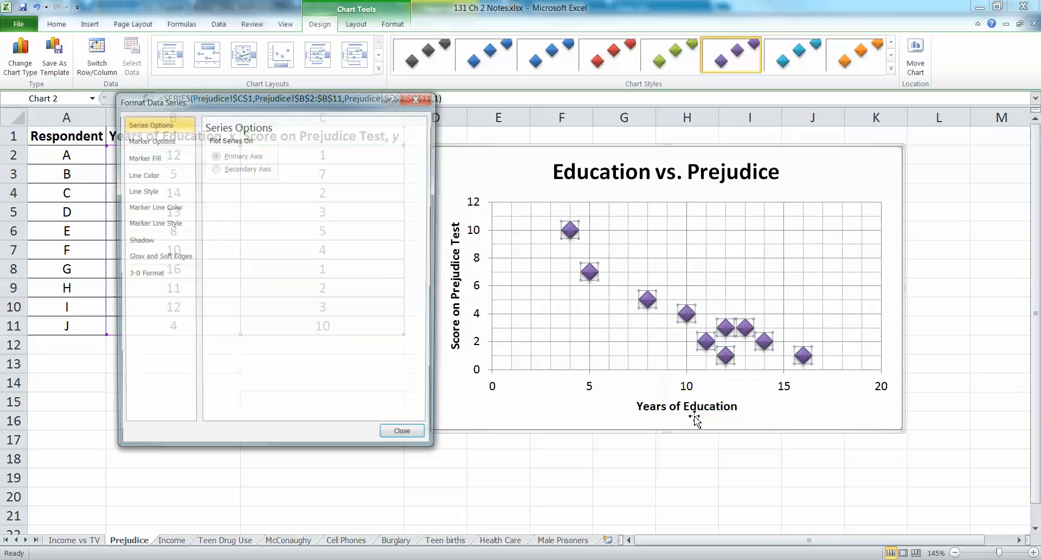
pyautogui.click(153, 193)
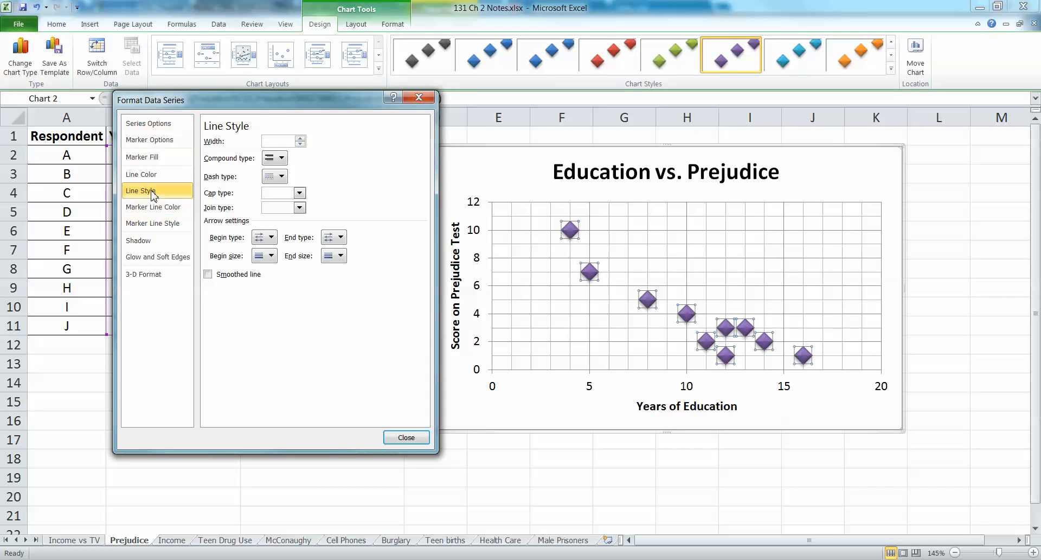
pyautogui.click(158, 158)
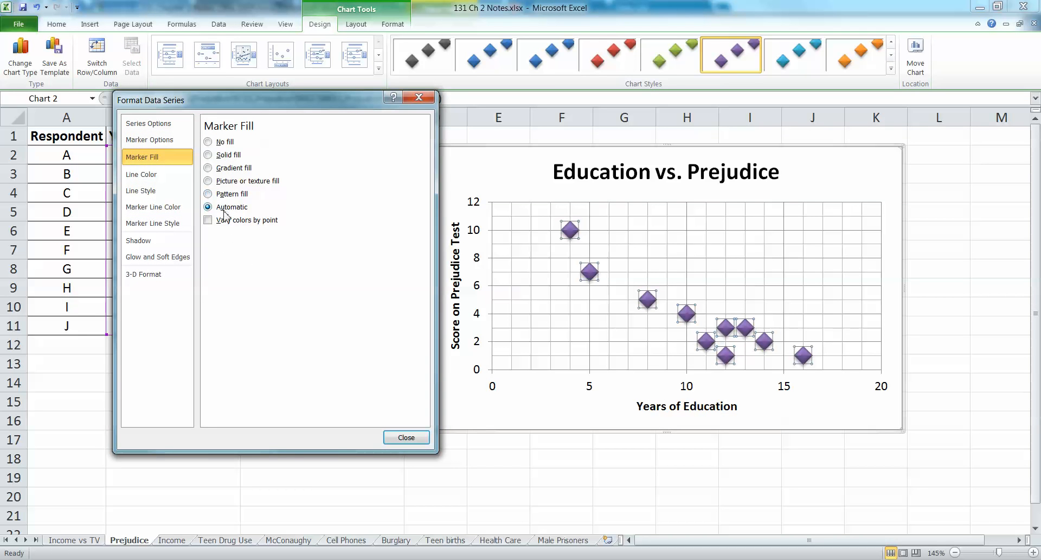
pyautogui.click(162, 140)
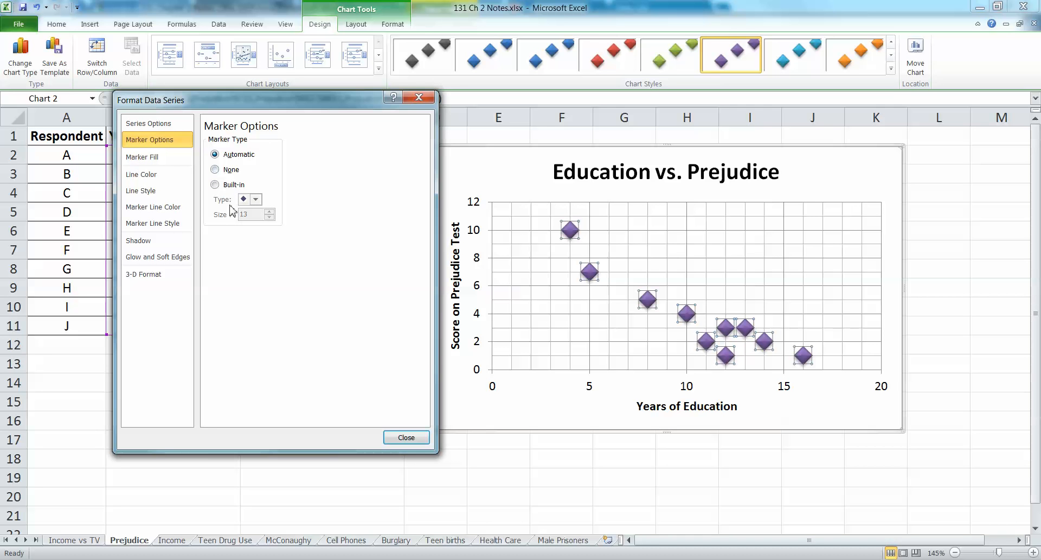
pyautogui.click(217, 185)
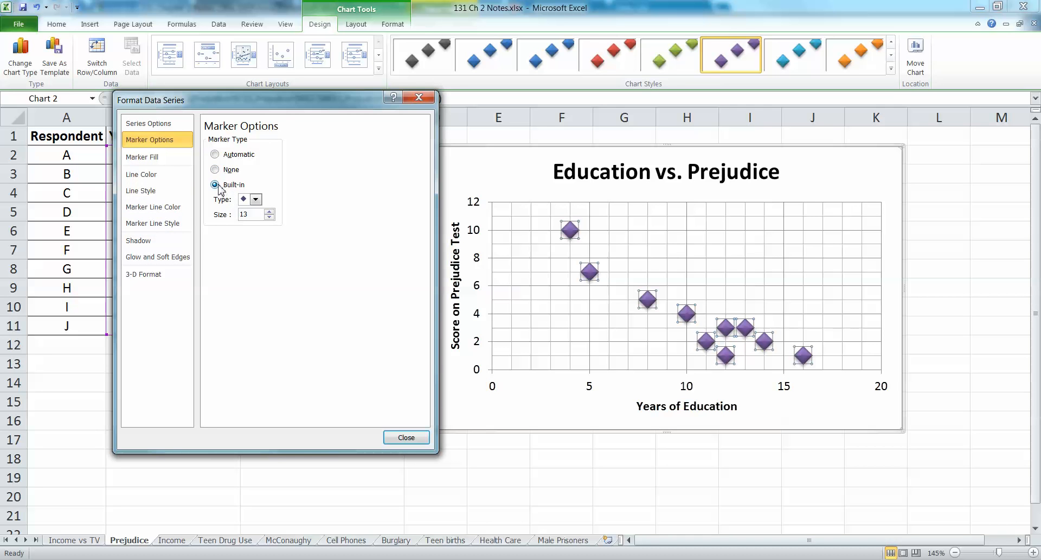
pyautogui.click(270, 217)
pyautogui.click(270, 217)
pyautogui.click(269, 217)
pyautogui.click(270, 217)
pyautogui.click(270, 217)
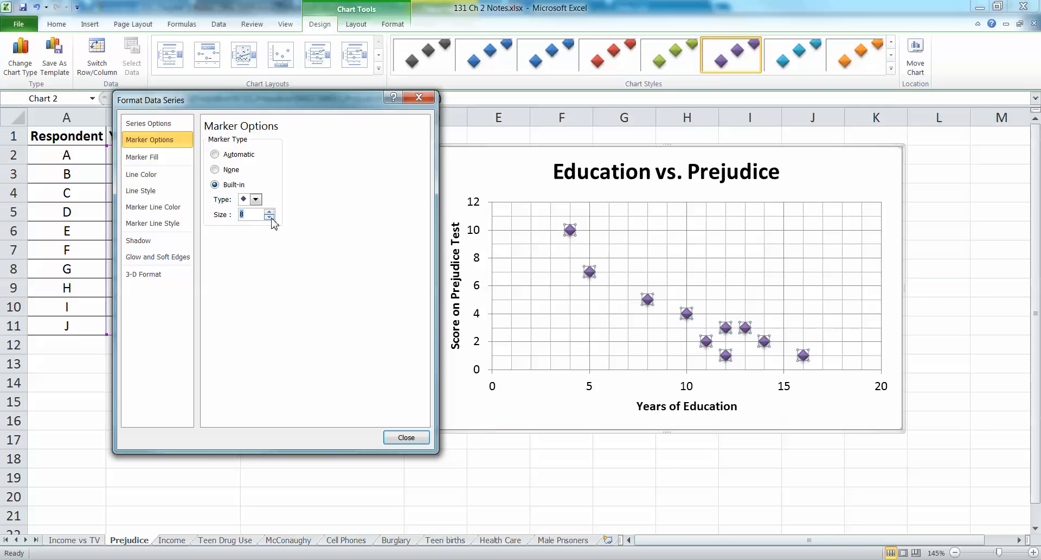
pyautogui.click(269, 217)
pyautogui.click(270, 216)
pyautogui.click(270, 217)
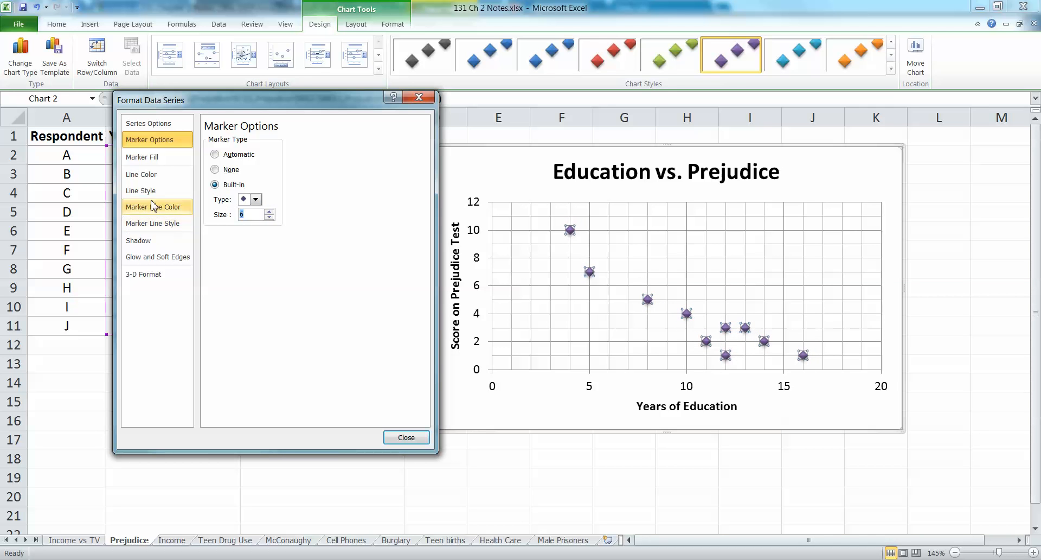
pyautogui.click(147, 239)
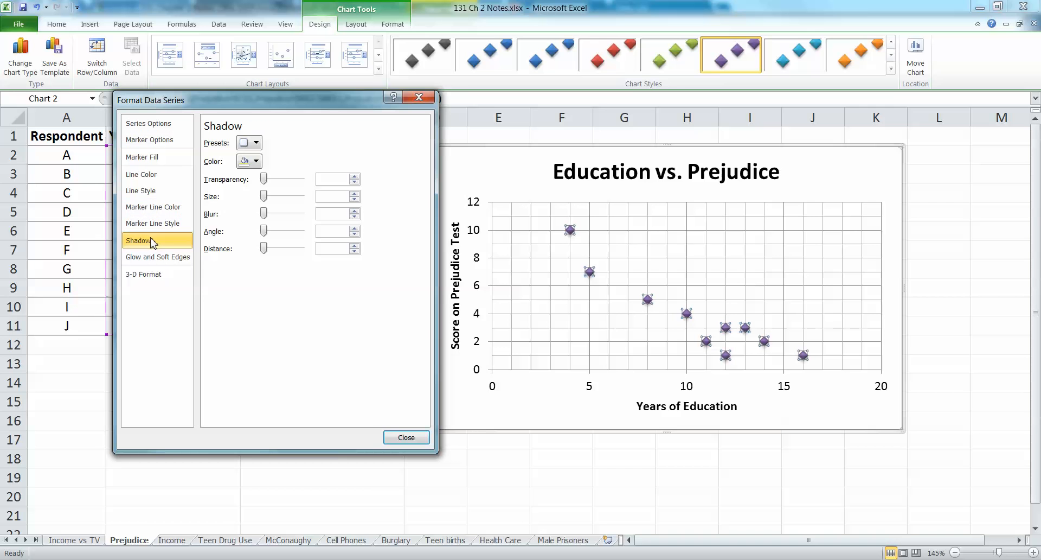
pyautogui.click(417, 440)
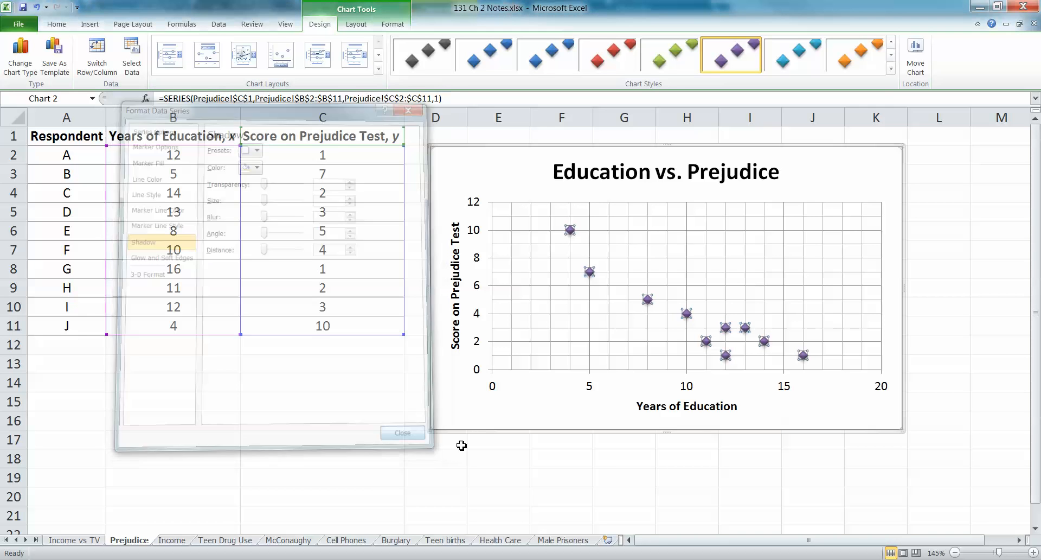
pyautogui.click(579, 412)
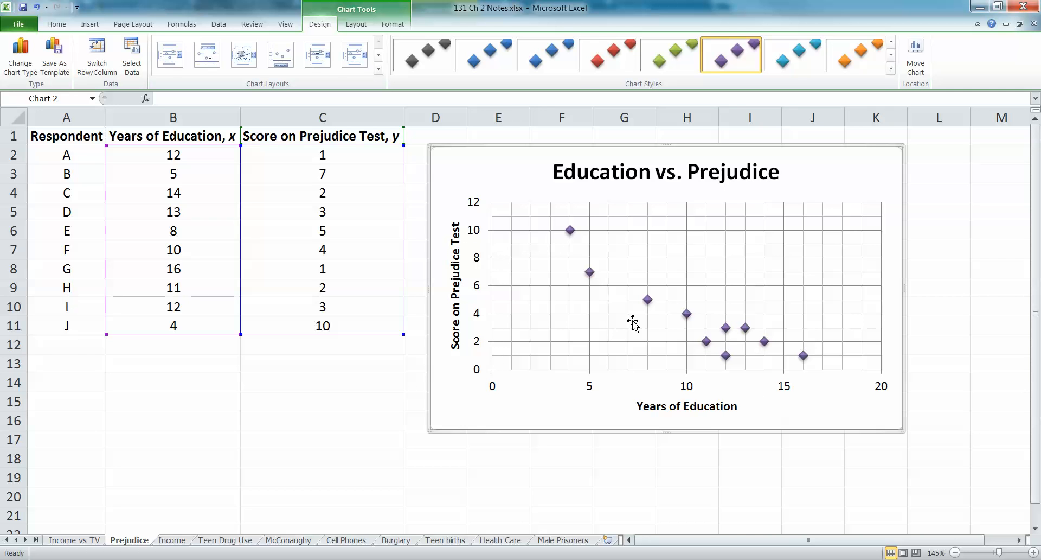
pyautogui.click(891, 69)
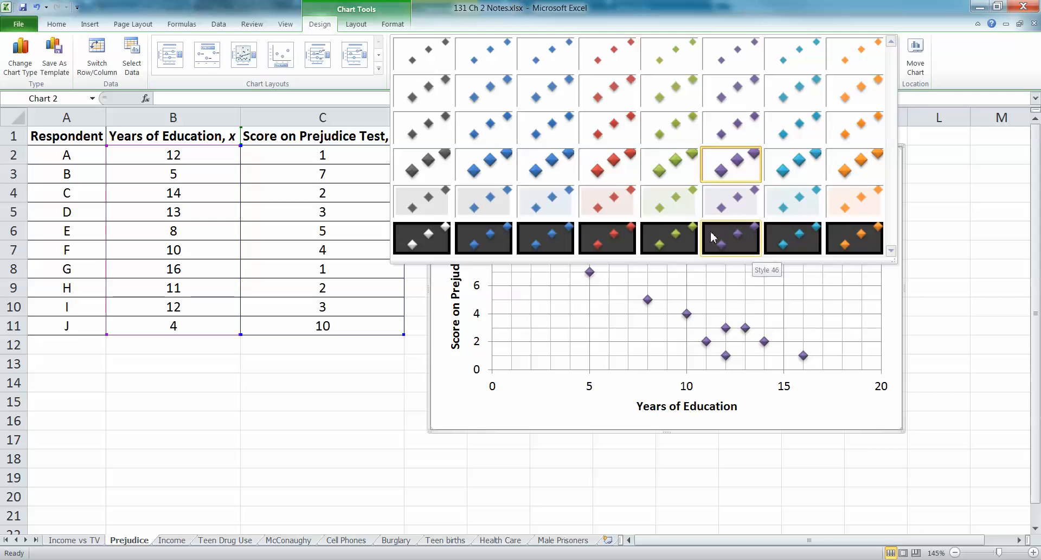
pyautogui.click(959, 238)
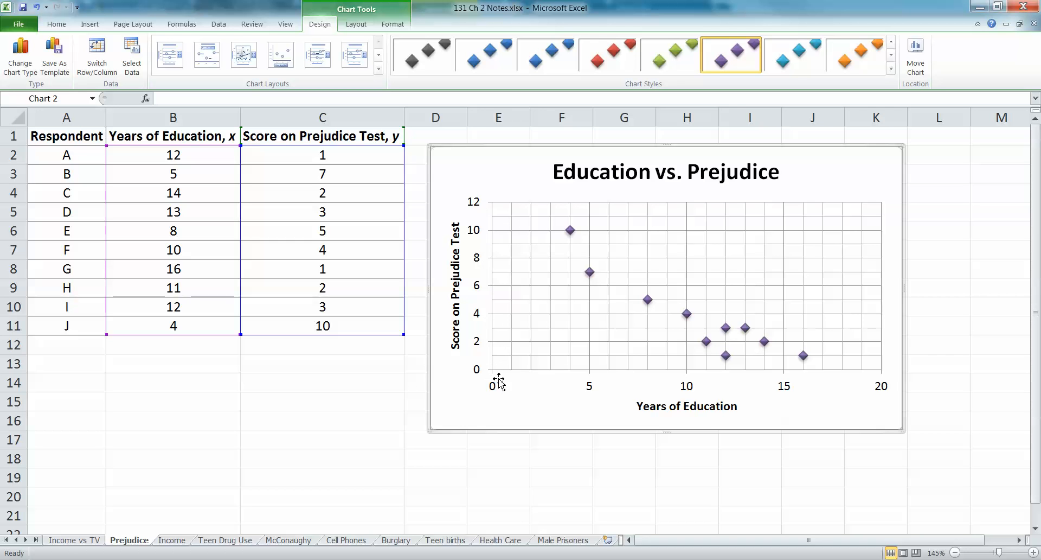
# Set the horizontal axis line width to 1.5 pt and close the axis formatting
pyautogui.click(590, 387)
pyautogui.rightClick(591, 386)
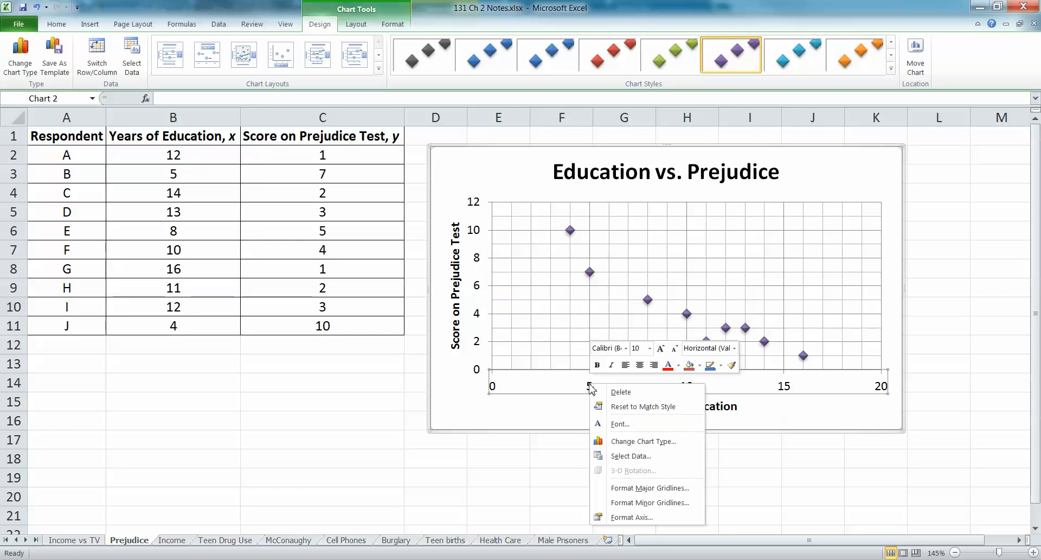
pyautogui.click(651, 517)
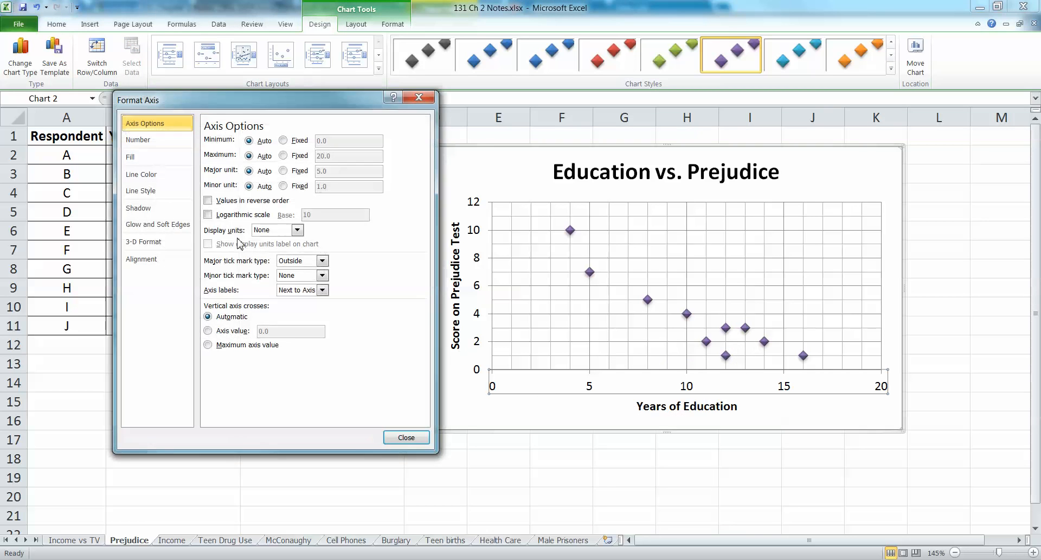
pyautogui.click(142, 191)
pyautogui.click(300, 139)
pyautogui.click(300, 138)
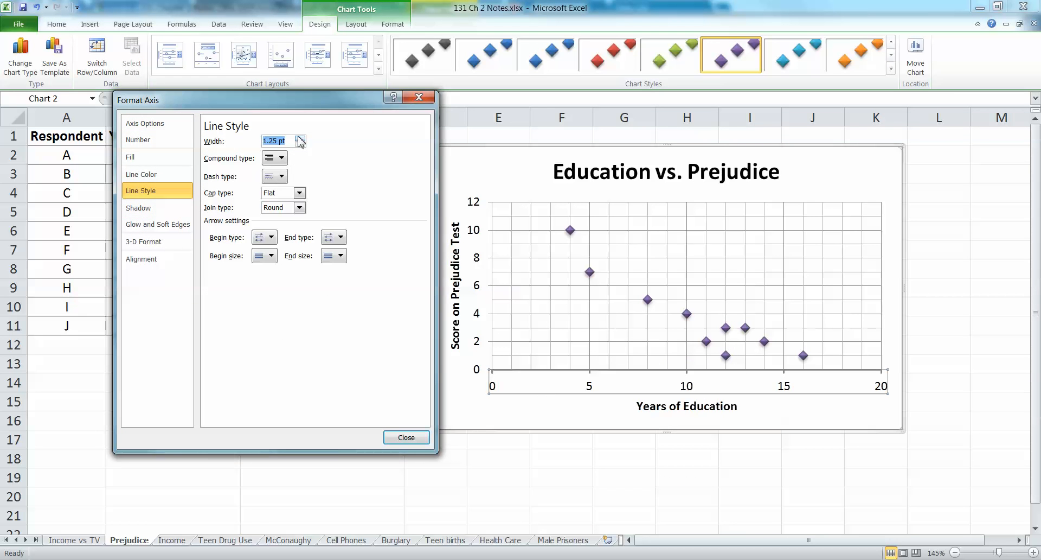
pyautogui.click(300, 138)
pyautogui.click(300, 139)
pyautogui.click(300, 144)
pyautogui.click(406, 438)
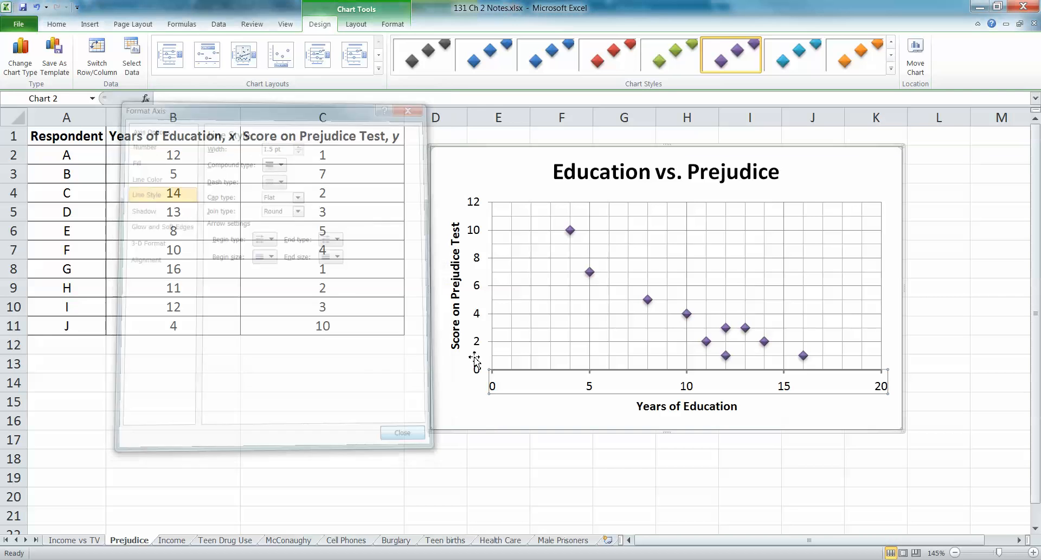
# Set the vertical axis line width to 1.5 pt and close the axis formatting
pyautogui.click(478, 347)
pyautogui.rightClick(478, 347)
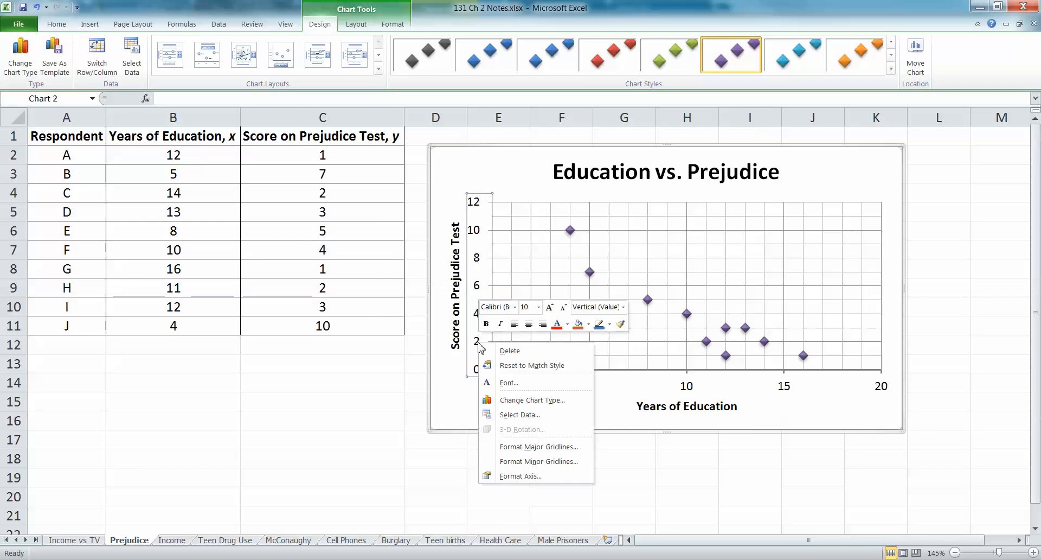
pyautogui.click(540, 476)
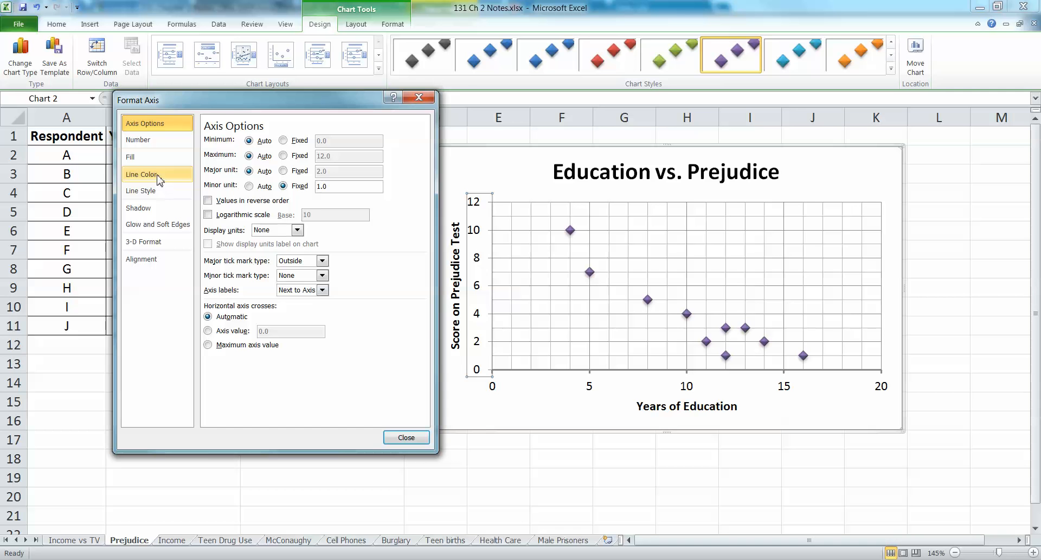
pyautogui.click(159, 191)
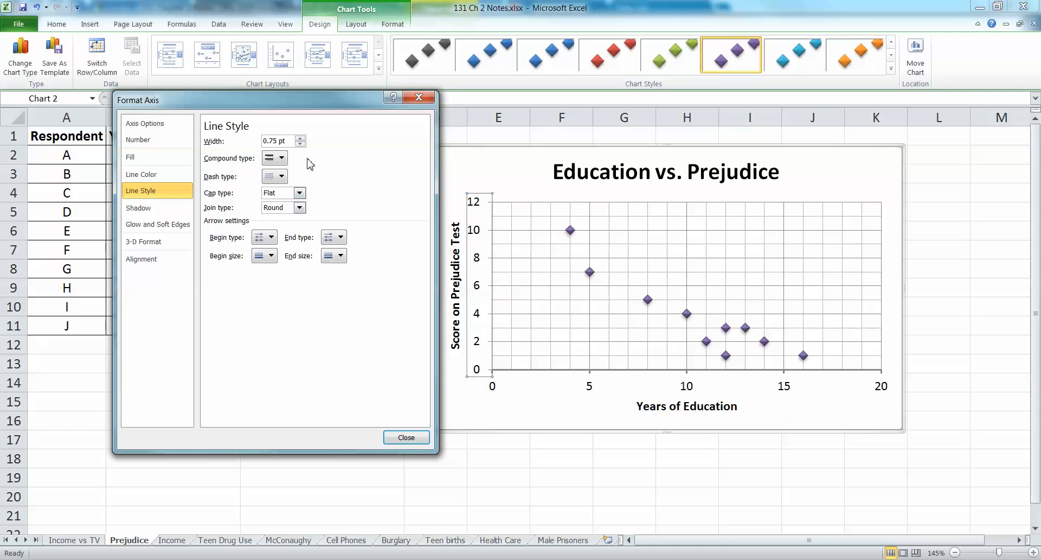
pyautogui.click(300, 140)
pyautogui.click(300, 140)
pyautogui.click(300, 139)
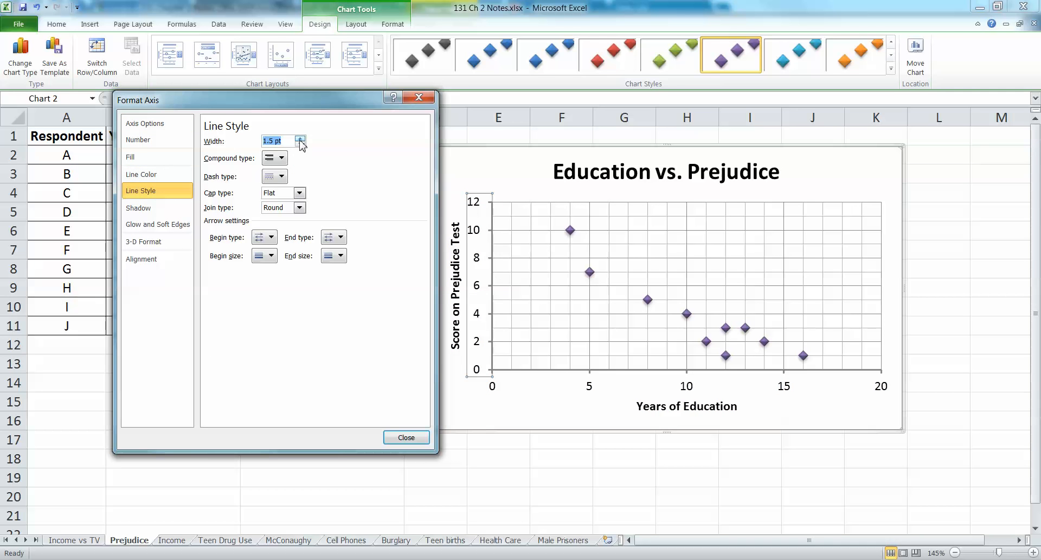
pyautogui.click(407, 437)
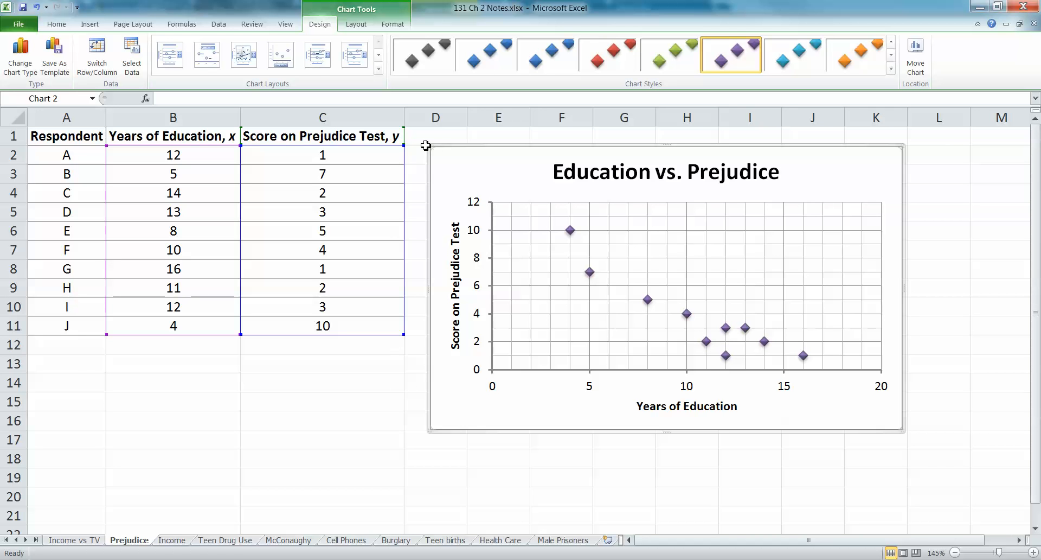
# Move the Education vs. Prejudice chart slightly right and down, farther from the data table
pyautogui.moveTo(459, 158); pyautogui.dragTo(485, 168)
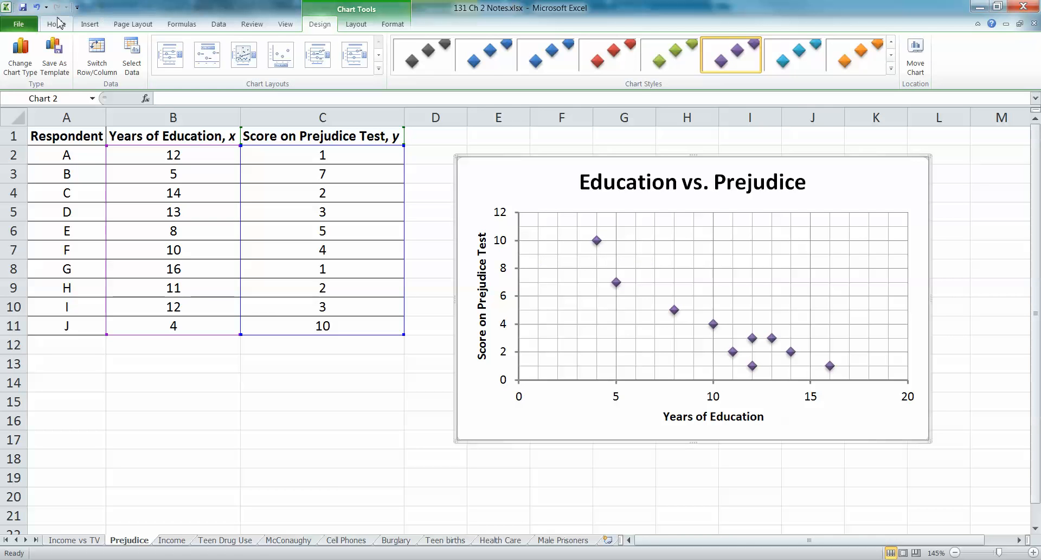
pyautogui.click(71, 28)
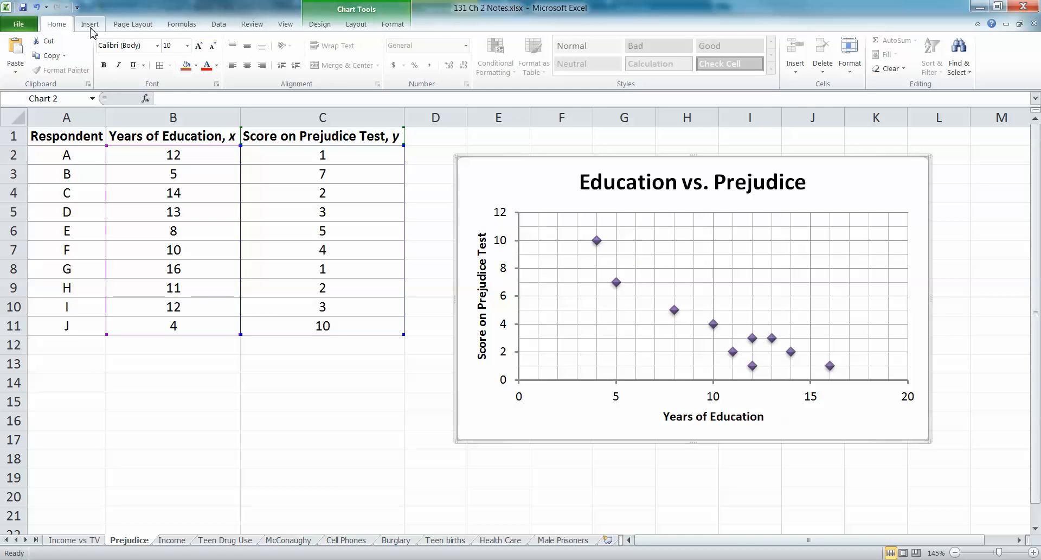
pyautogui.click(89, 25)
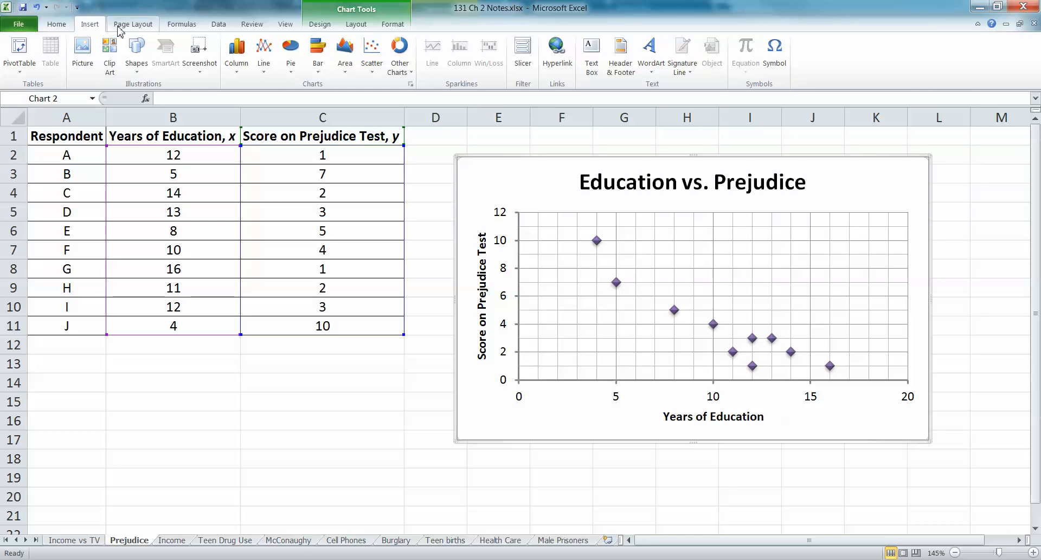
pyautogui.click(71, 28)
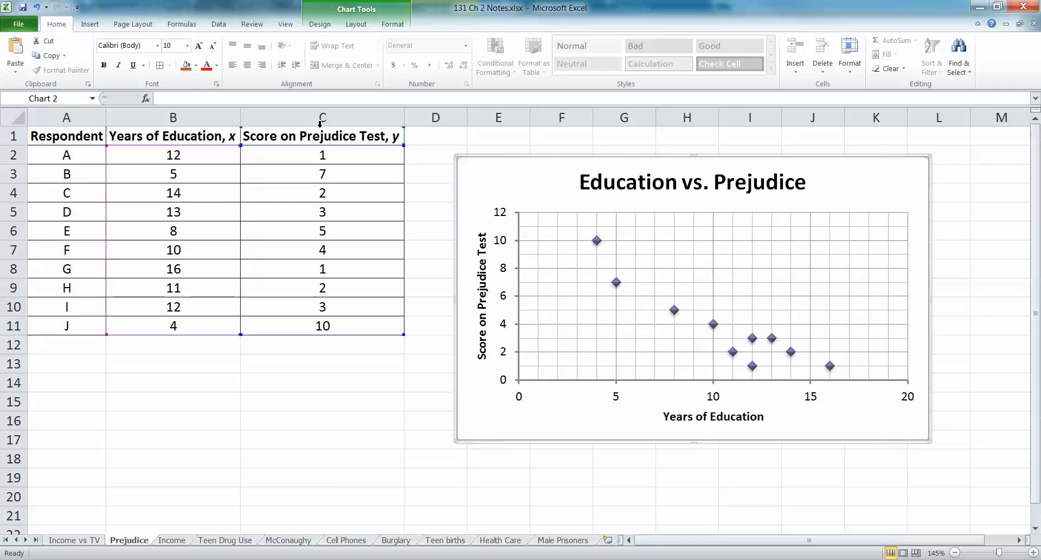
# Undo the latest changes to the chart, including its move, and redo them
pyautogui.moveTo(586, 416); pyautogui.dragTo(585, 418)
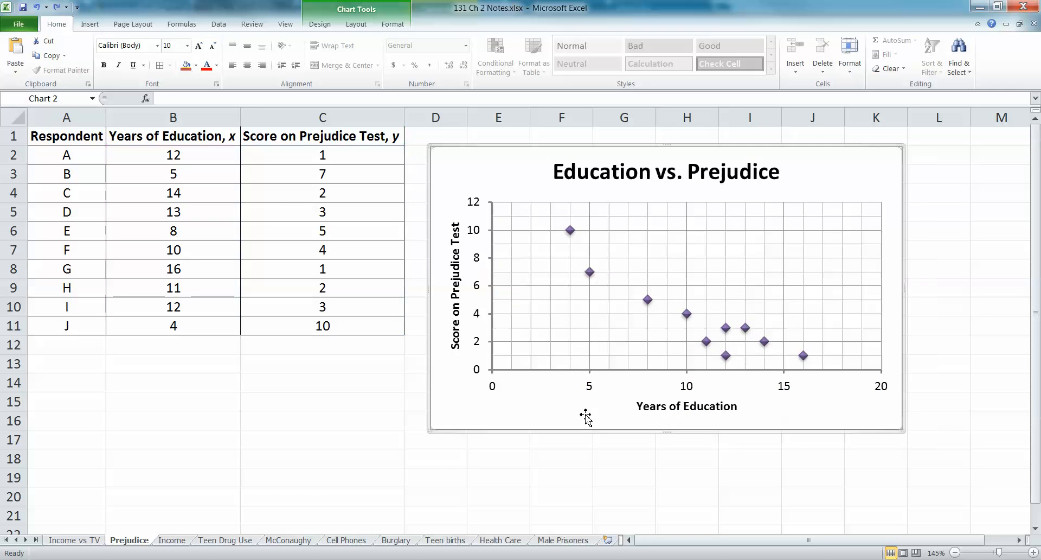
pyautogui.click(513, 282)
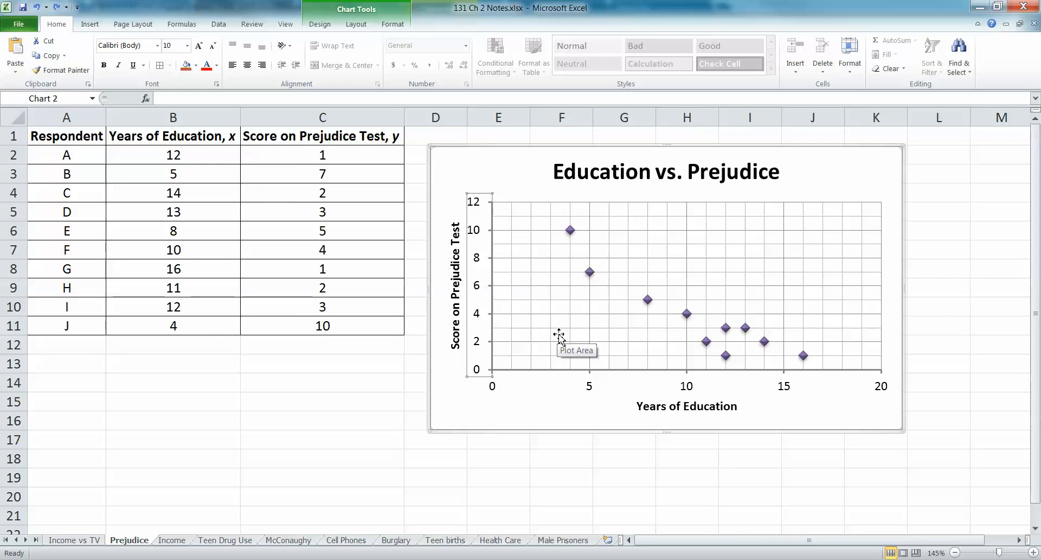
pyautogui.hotkey('ctrl', 'z')
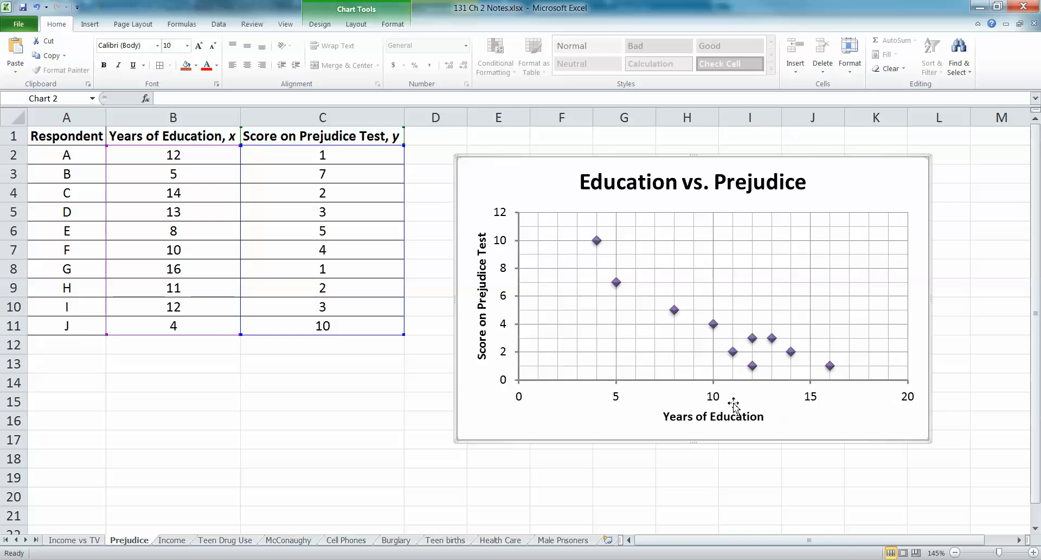
# Insert another scatter chart with markers only from the education and prejudice data in B1:C11
pyautogui.click(176, 362)
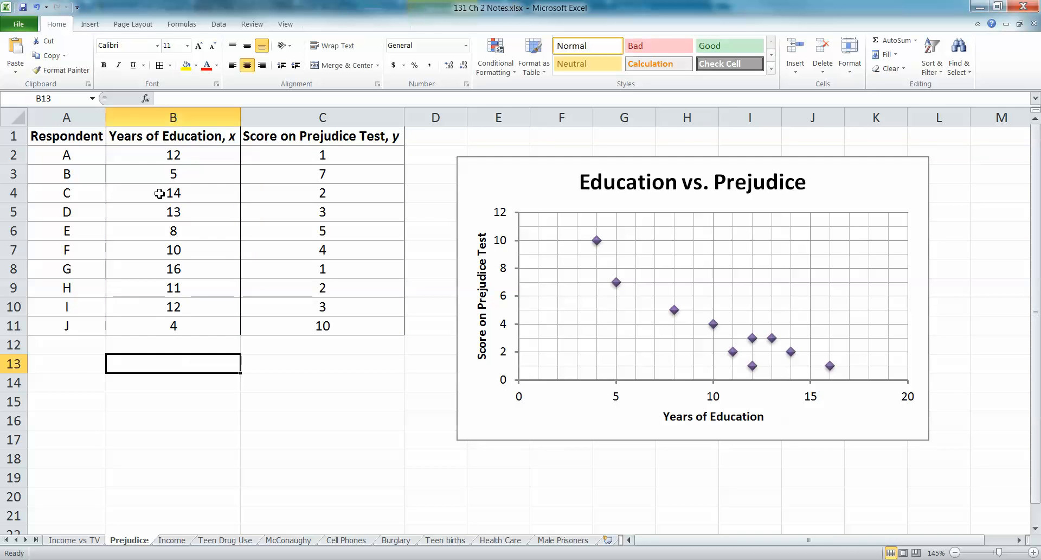
pyautogui.moveTo(161, 133); pyautogui.dragTo(276, 325)
pyautogui.click(90, 24)
pyautogui.click(372, 54)
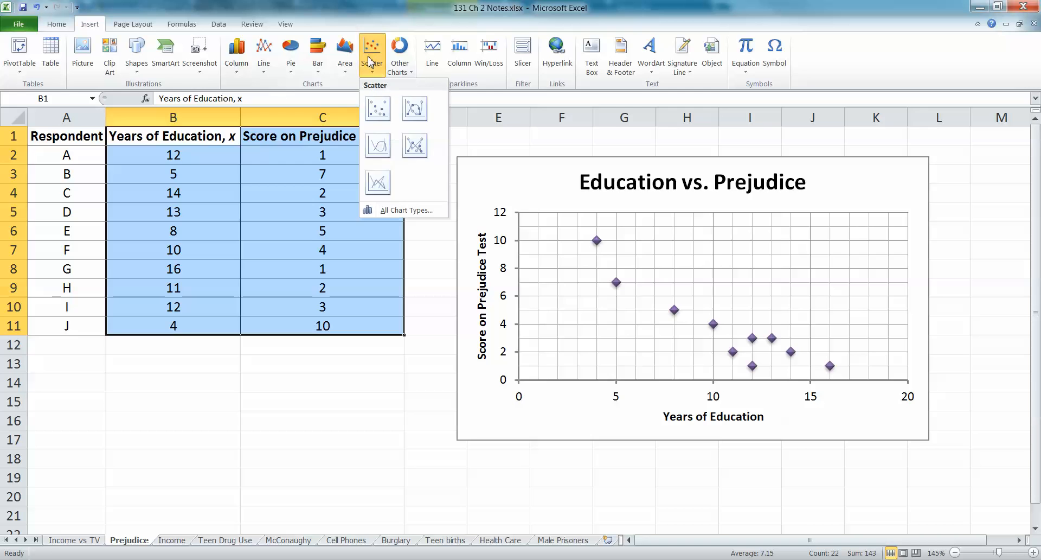
pyautogui.click(378, 108)
# Delete the new chart's legend and apply the chart style with small orange markers
pyautogui.click(703, 361)
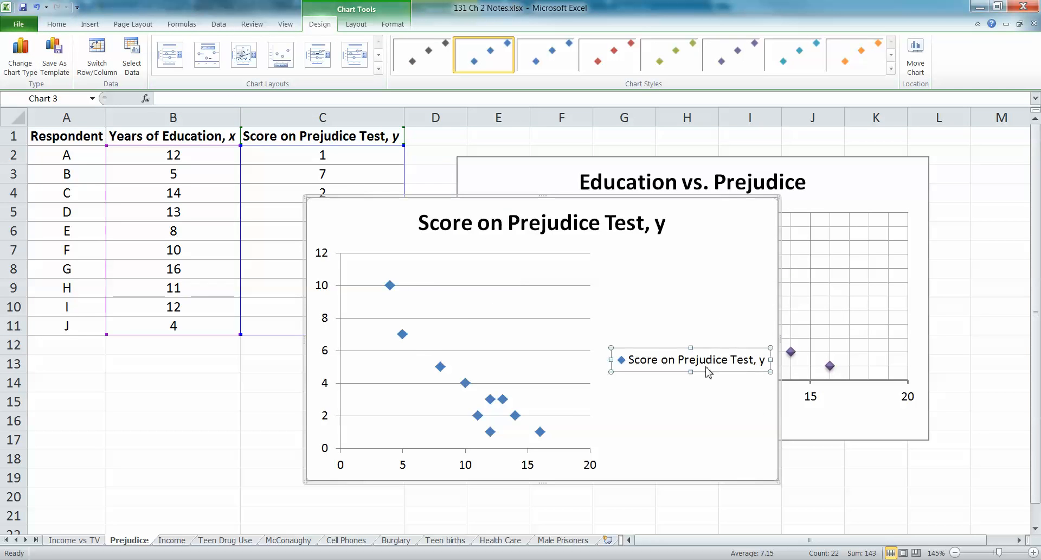
pyautogui.press('Delete')
pyautogui.click(470, 221)
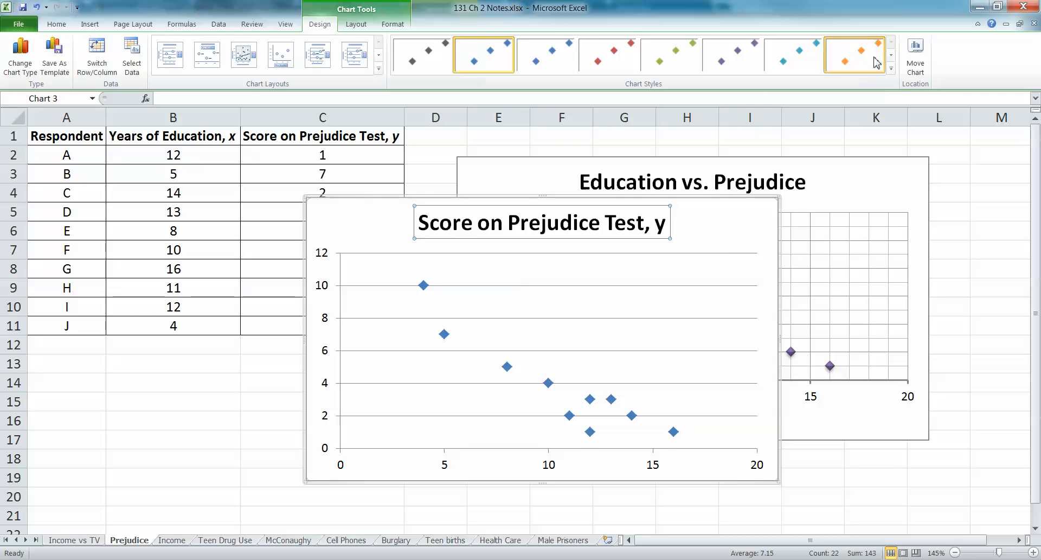
pyautogui.click(855, 54)
pyautogui.click(813, 460)
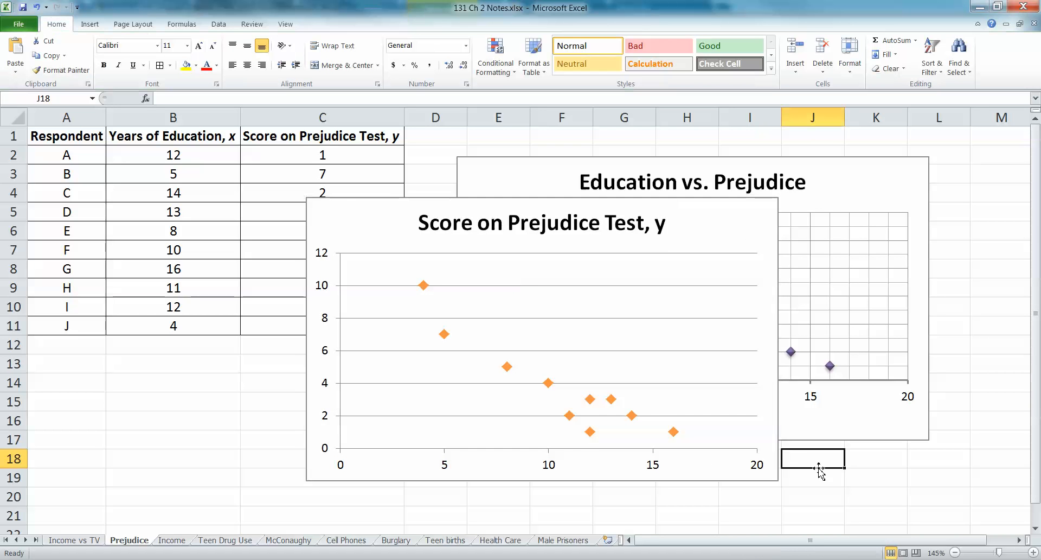
# Move the Score on Prejudice Test, y chart down so its upper edge sits directly beneath the data table
pyautogui.click(691, 237)
pyautogui.scroll(-3, 692, 221)
pyautogui.scroll(2, 490, 182)
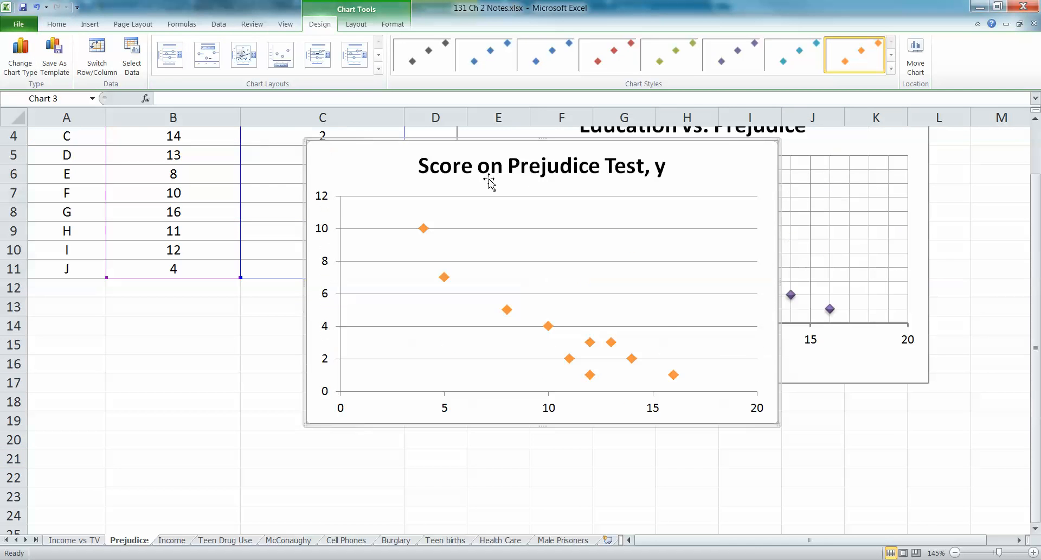
pyautogui.moveTo(379, 143); pyautogui.dragTo(286, 437)
pyautogui.scroll(1, 372, 372)
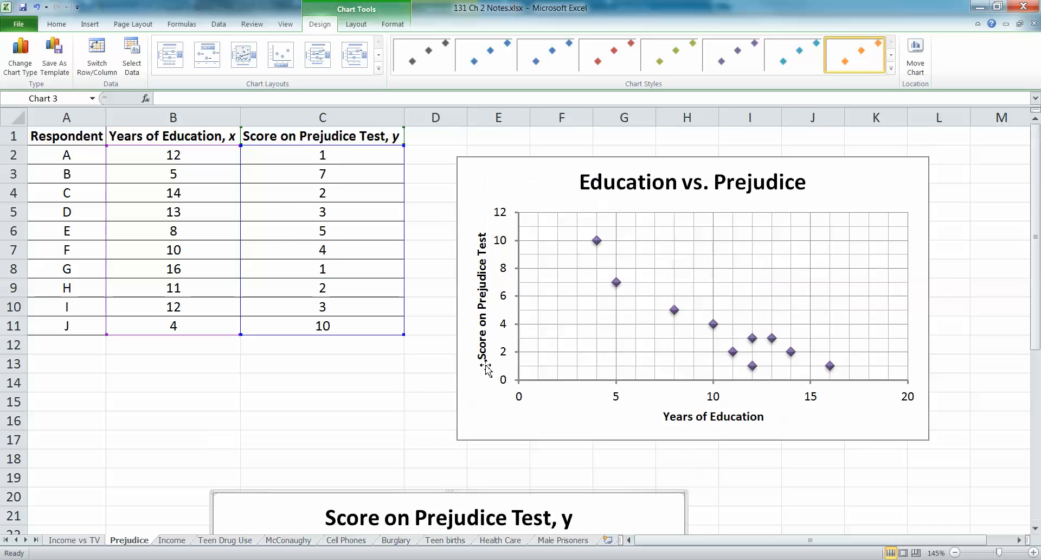
pyautogui.scroll(-6, 686, 281)
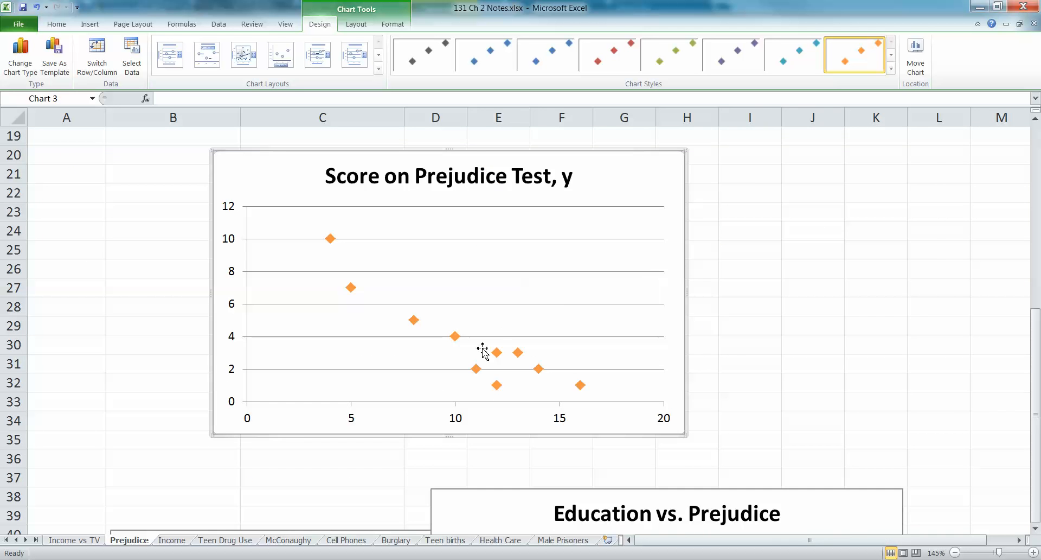
pyautogui.scroll(4, 547, 337)
pyautogui.scroll(-4, 547, 337)
pyautogui.scroll(4, 409, 288)
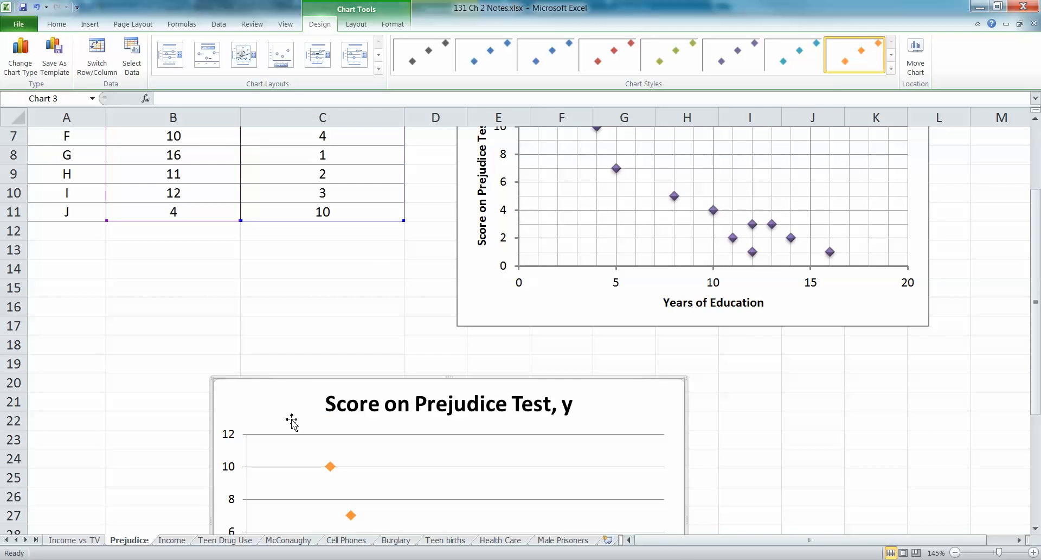
pyautogui.click(279, 367)
pyautogui.click(274, 390)
pyautogui.moveTo(298, 388); pyautogui.dragTo(267, 241)
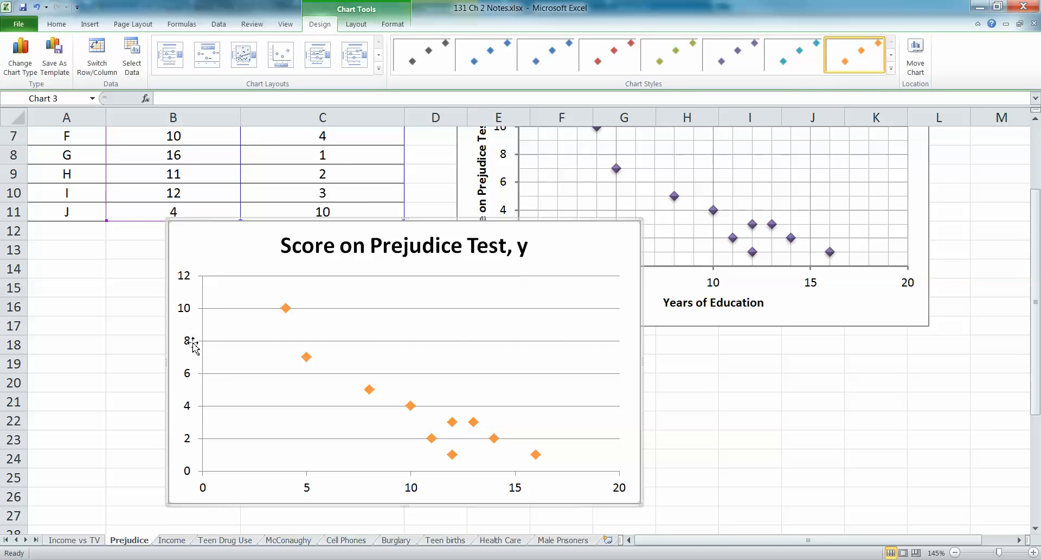
# Add a rotated vertical axis title reading "Prejudice Test Score" to the Score on Prejudice Test, y chart
pyautogui.click(355, 25)
pyautogui.click(214, 60)
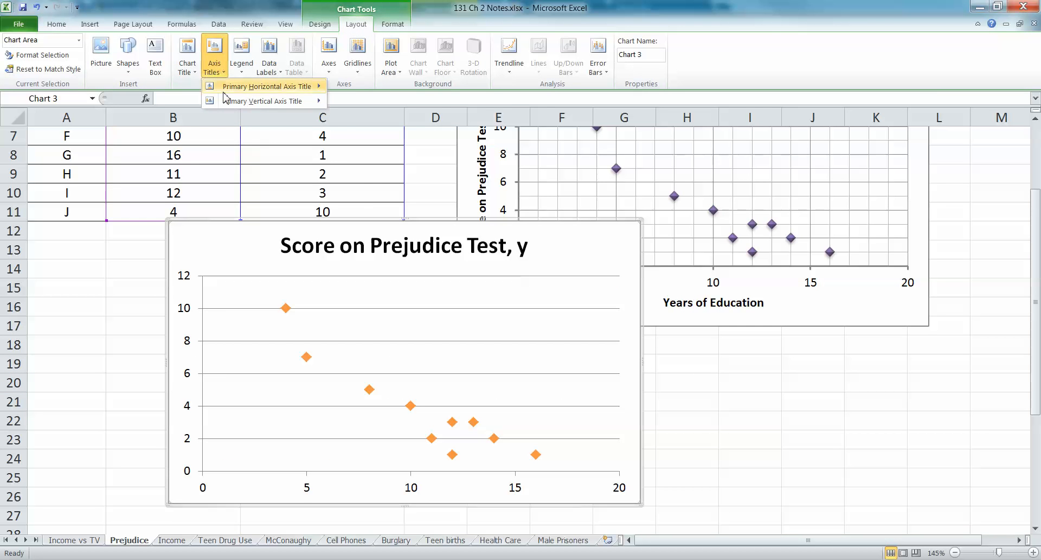
pyautogui.moveTo(236, 108)
pyautogui.click(402, 143)
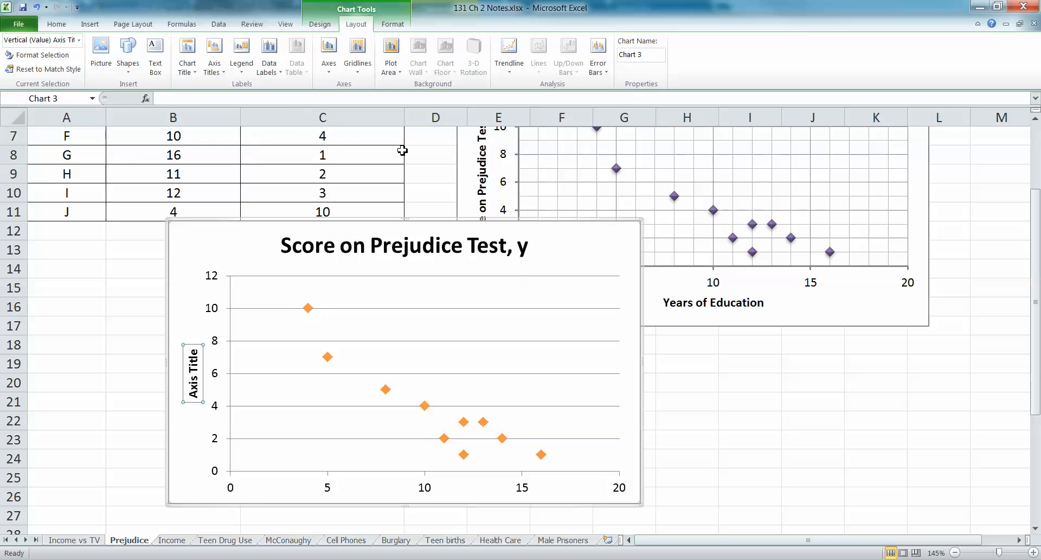
pyautogui.write('Prejudi')
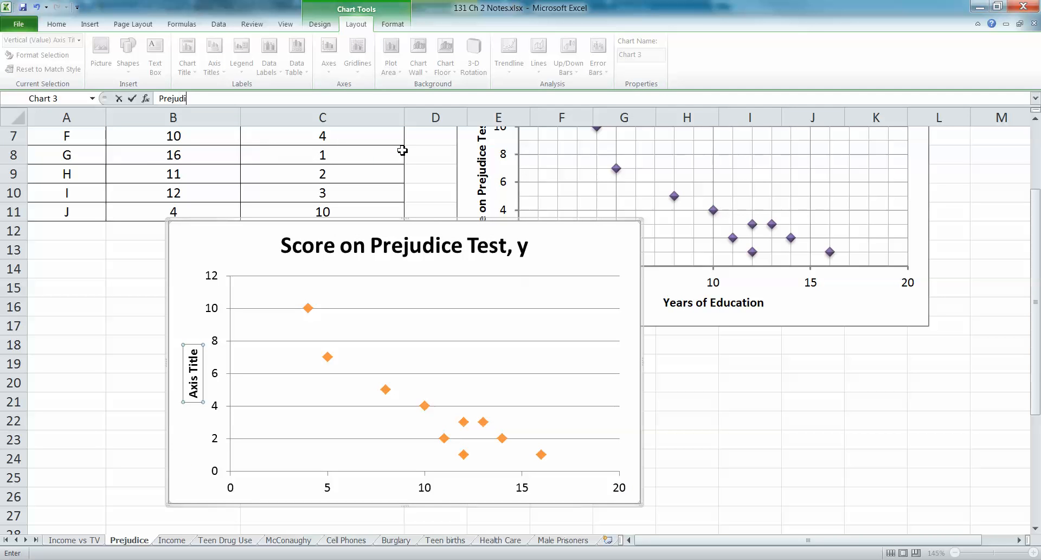
pyautogui.write('ce Test Score')
pyautogui.press('Return')
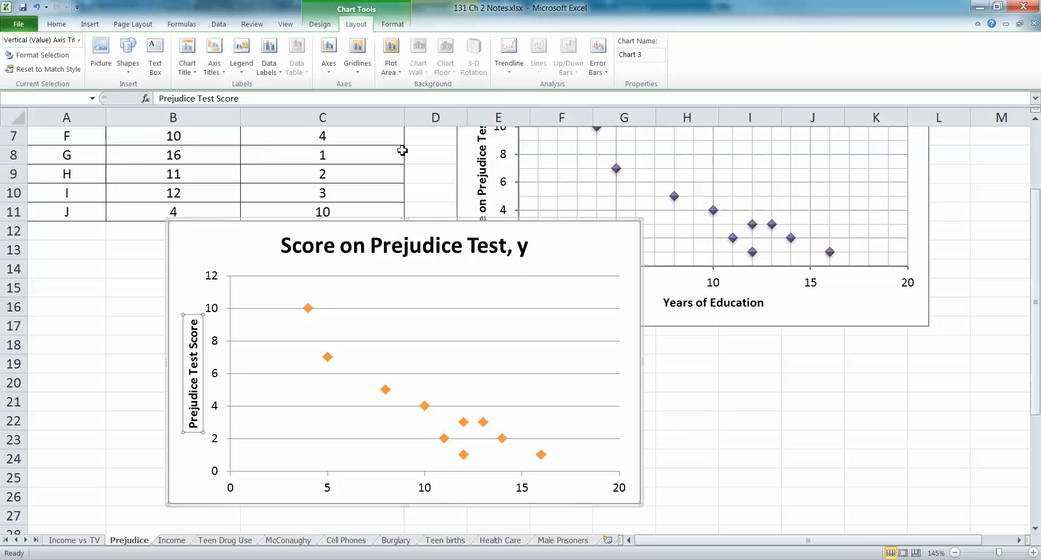
# Add a horizontal axis title reading "Years of Education" below the axis of the Score on Prejudice Test, y chart
pyautogui.click(430, 480)
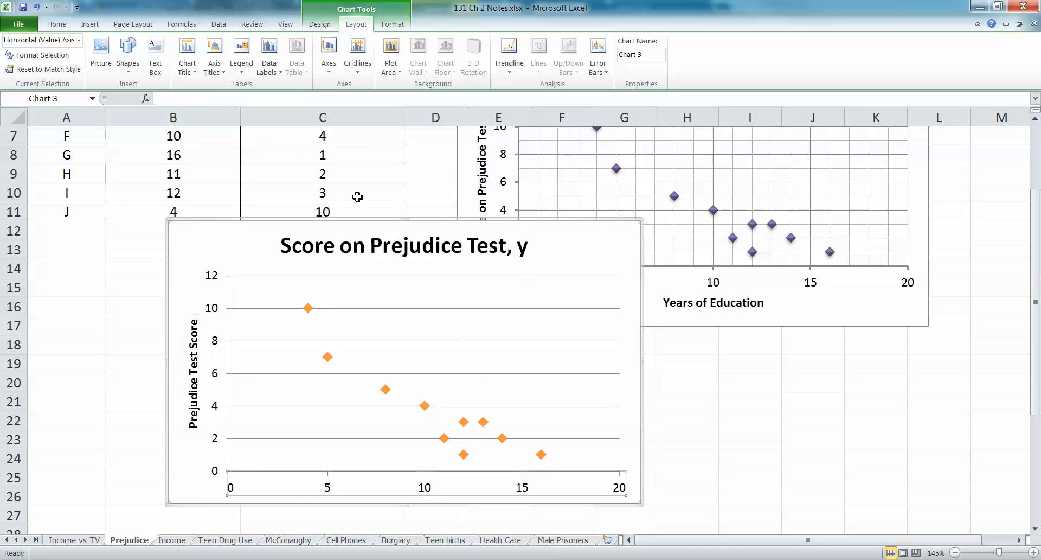
pyautogui.click(214, 57)
pyautogui.moveTo(238, 93)
pyautogui.click(394, 126)
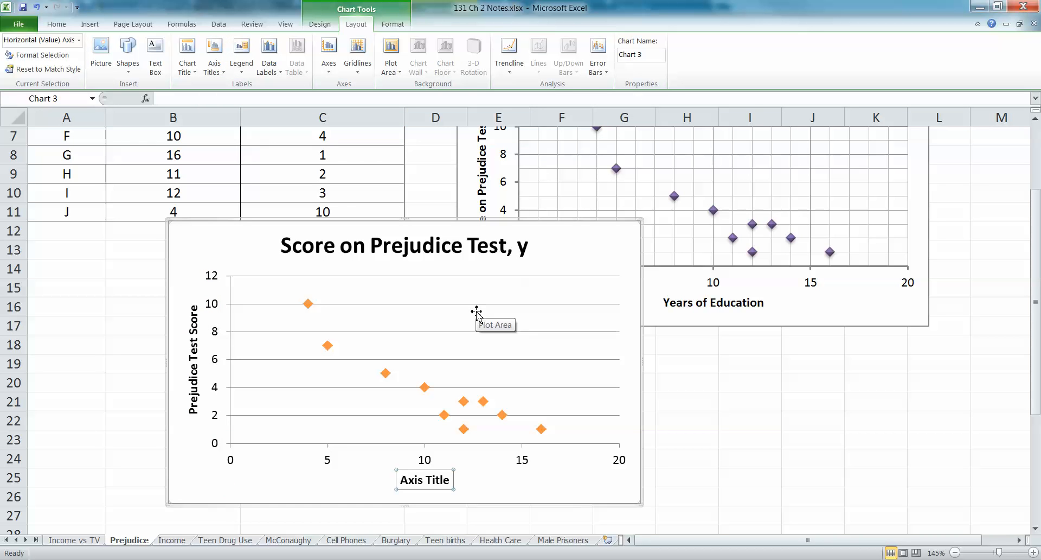
pyautogui.write('Years of Education')
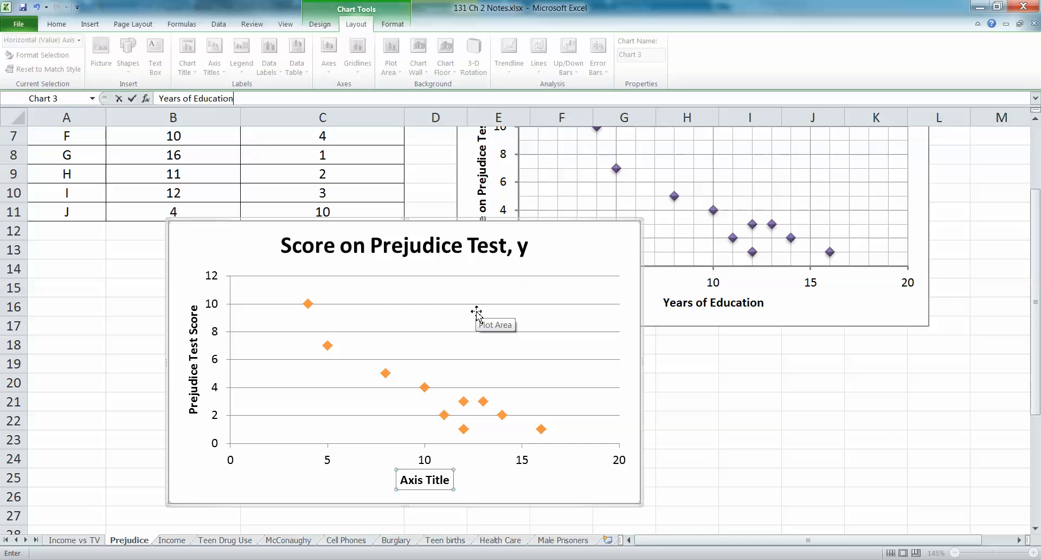
pyautogui.press('Return')
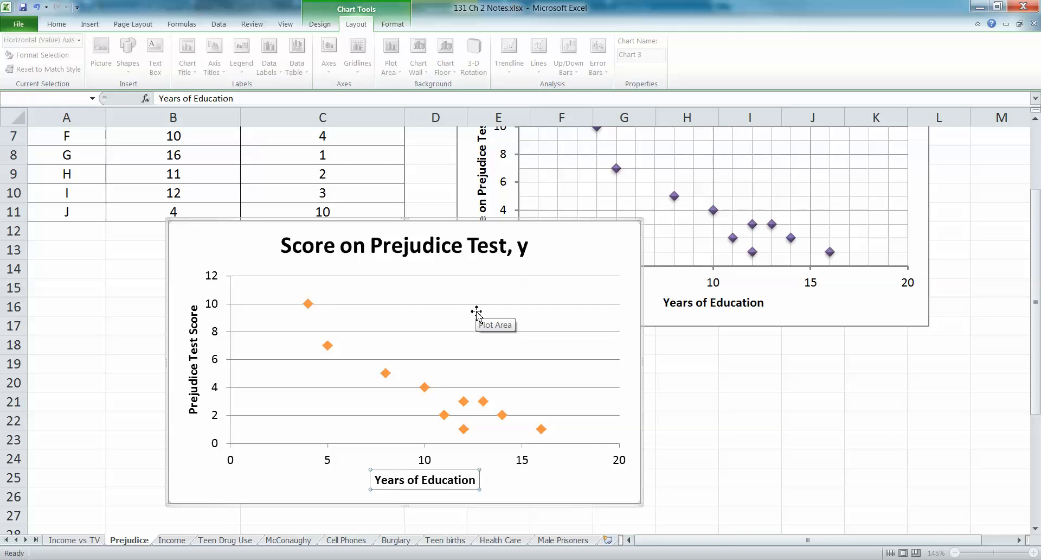
# Apply the chart style with small blue markers to the Score on Prejudice Test, y chart
pyautogui.click(424, 387)
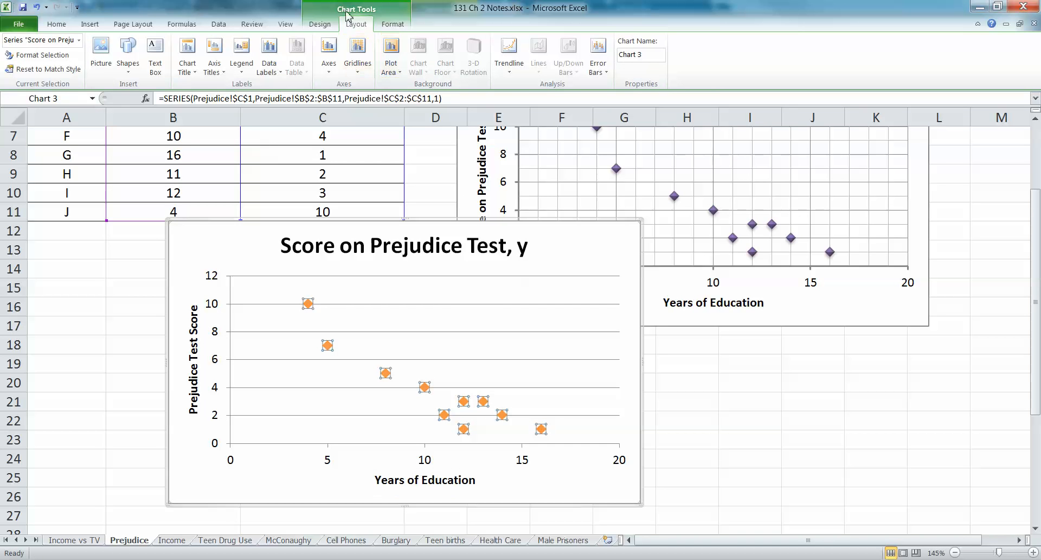
pyautogui.click(393, 24)
pyautogui.click(321, 25)
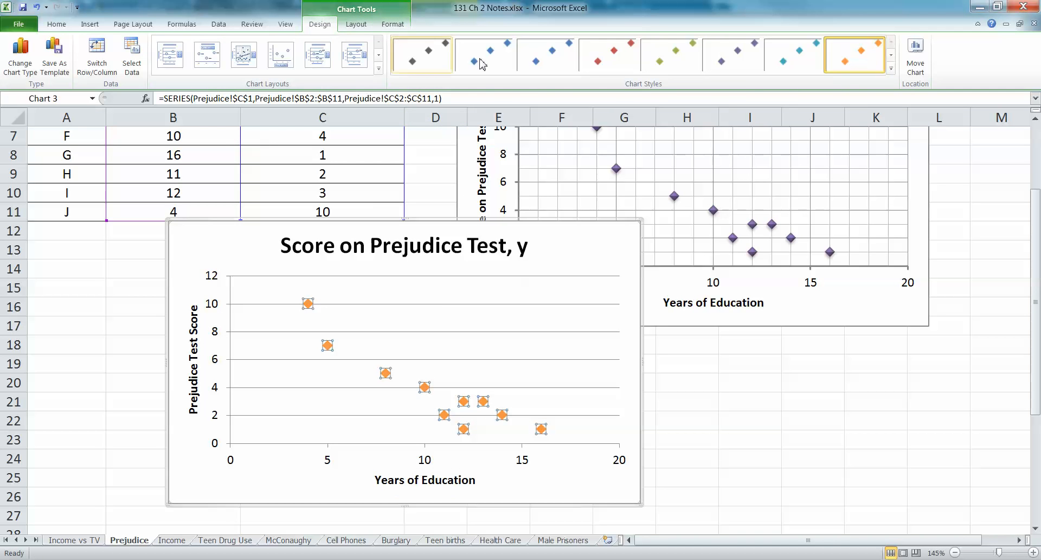
pyautogui.click(483, 54)
pyautogui.click(602, 235)
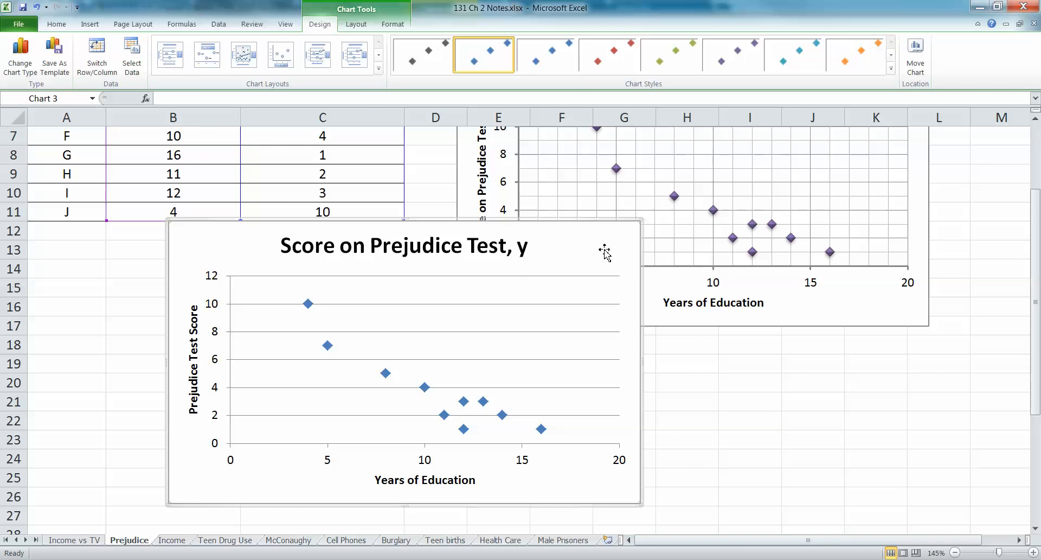
# Move the Score on Prejudice Test, y chart down to about row 18, clear of the Education vs. Prejudice chart
pyautogui.click(801, 309)
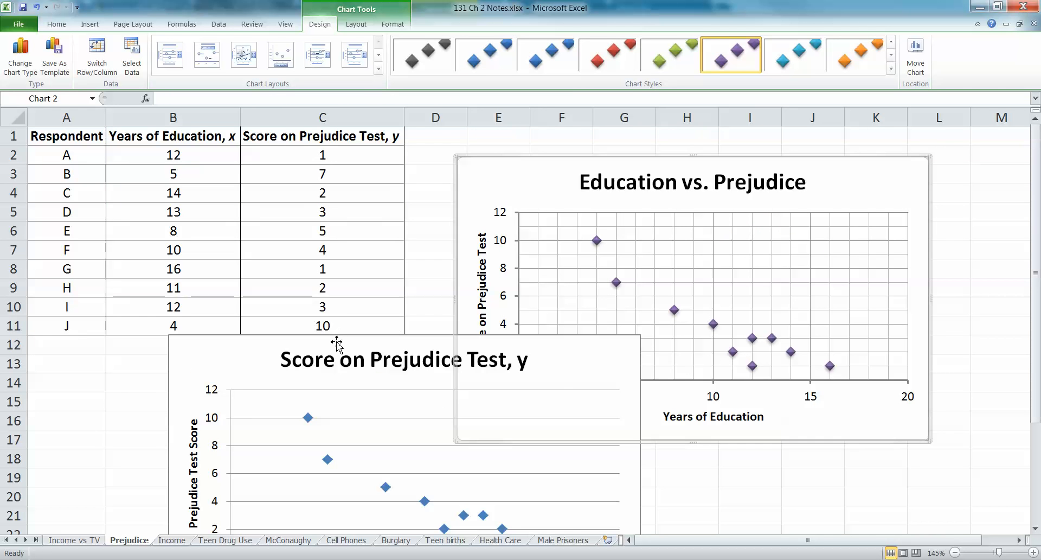
pyautogui.moveTo(337, 342); pyautogui.dragTo(315, 458)
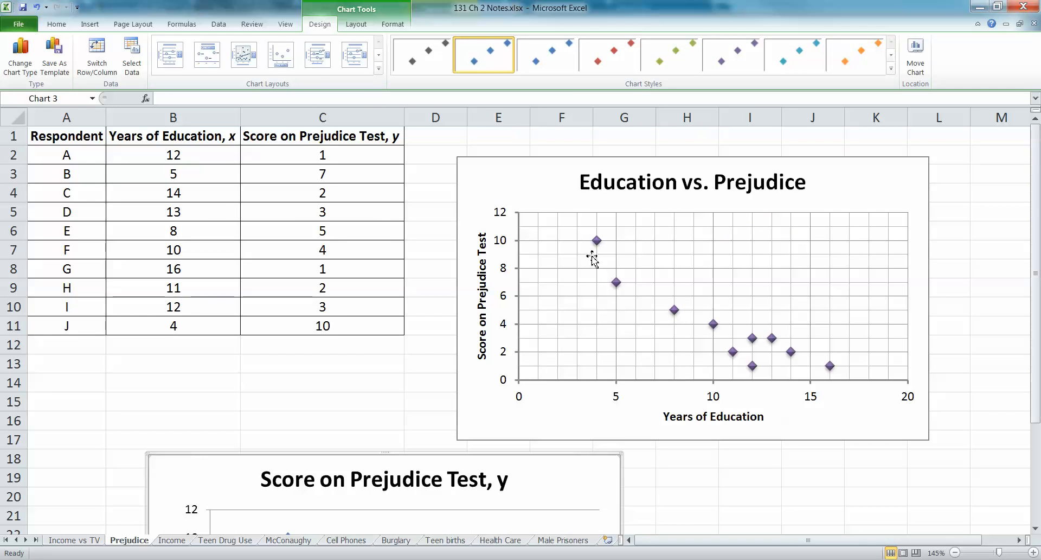
pyautogui.scroll(-2, 571, 267)
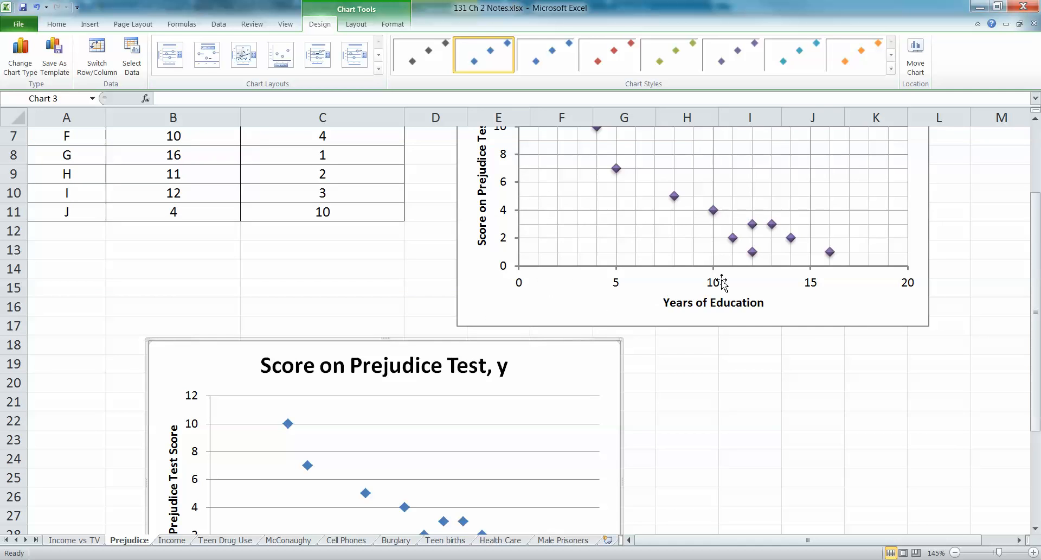
pyautogui.scroll(2, 736, 279)
# Examine the layout, format and title font options available for the charts, and compare the two scatter charts
pyautogui.click(708, 253)
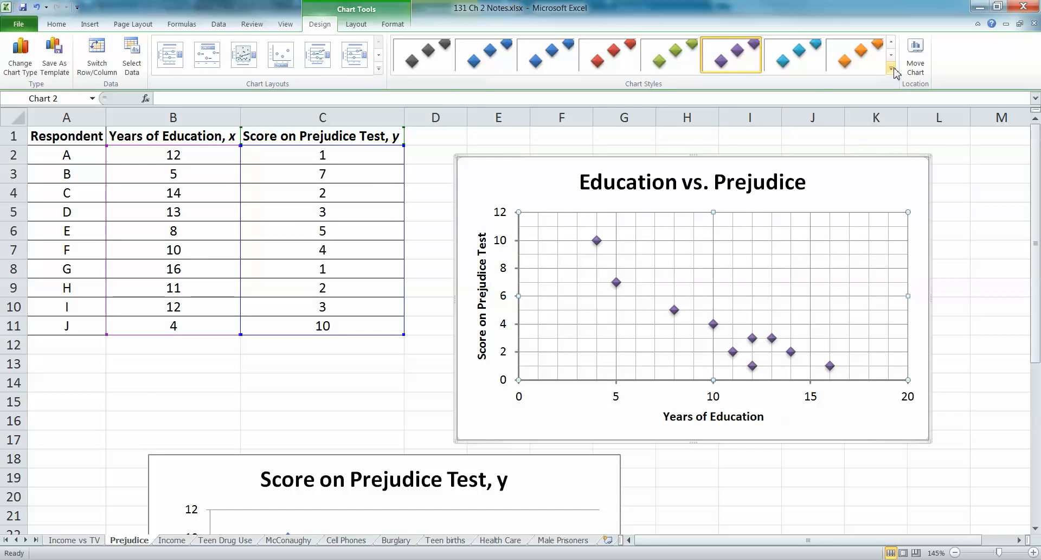
pyautogui.click(356, 23)
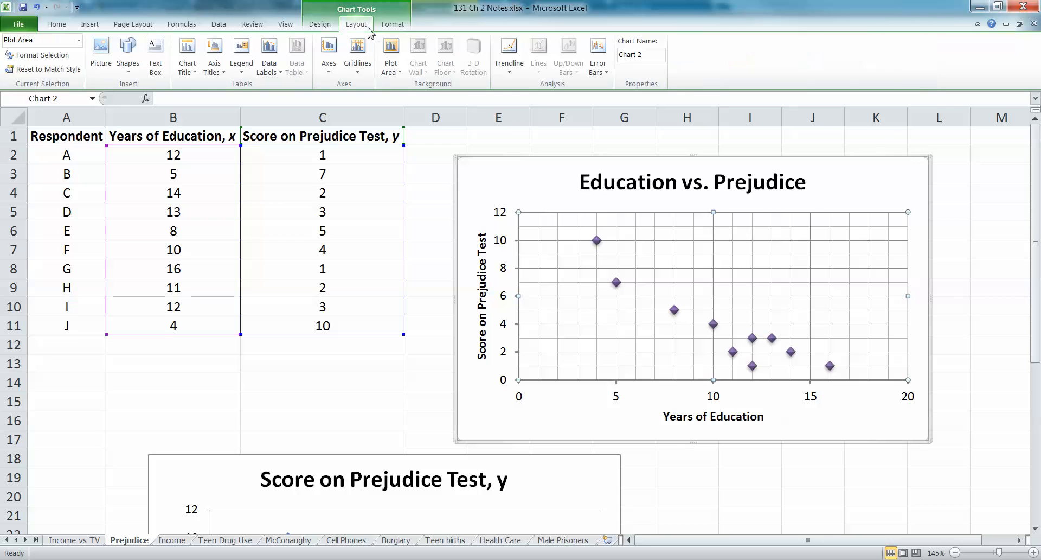
pyautogui.click(392, 24)
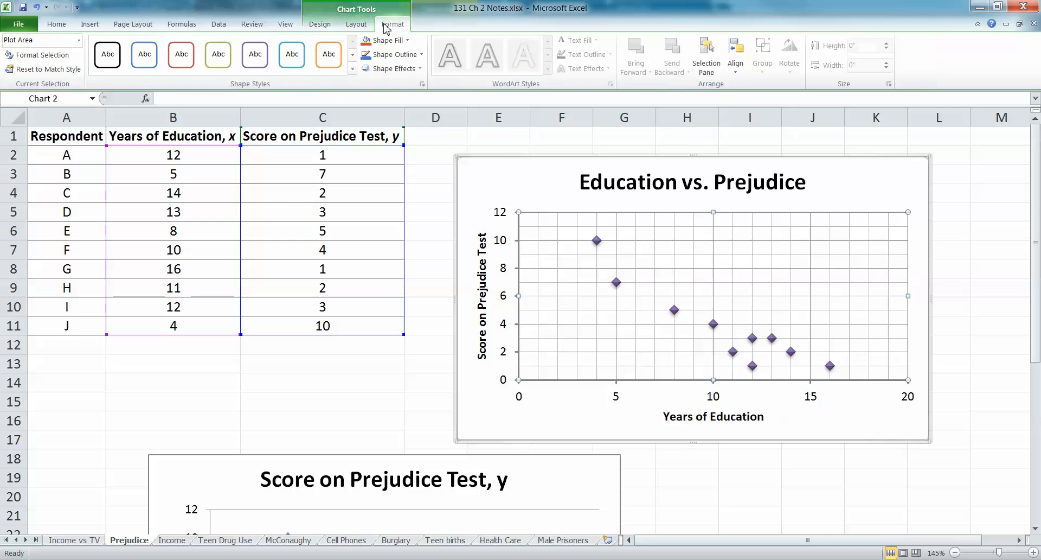
pyautogui.click(491, 179)
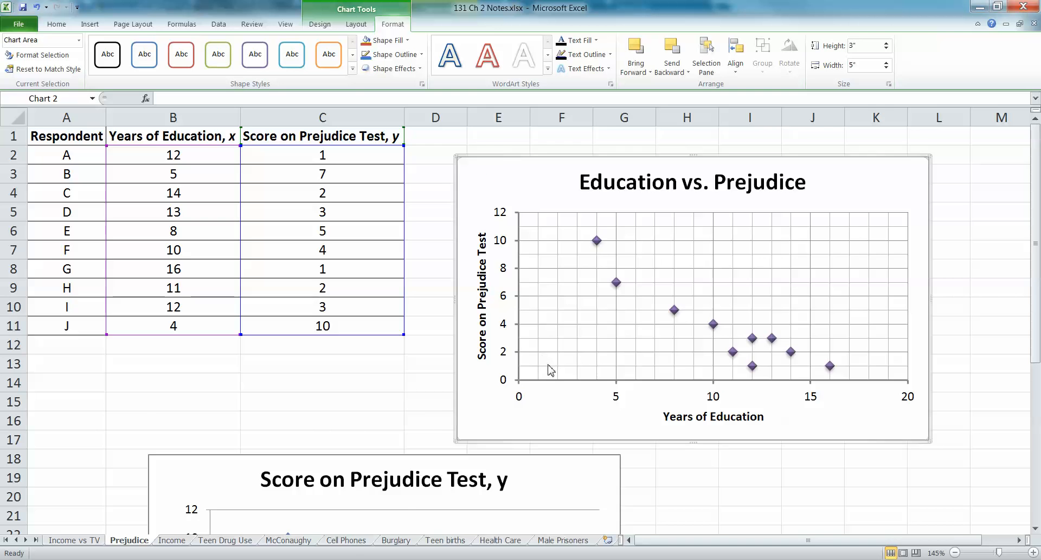
pyautogui.scroll(-2, 547, 364)
pyautogui.scroll(-1, 500, 371)
pyautogui.click(430, 306)
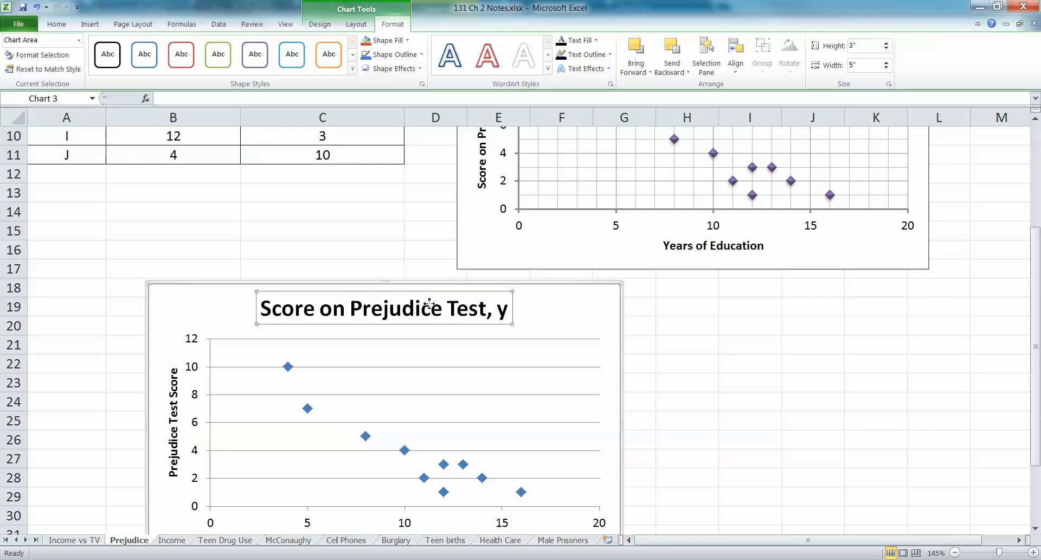
pyautogui.click(52, 25)
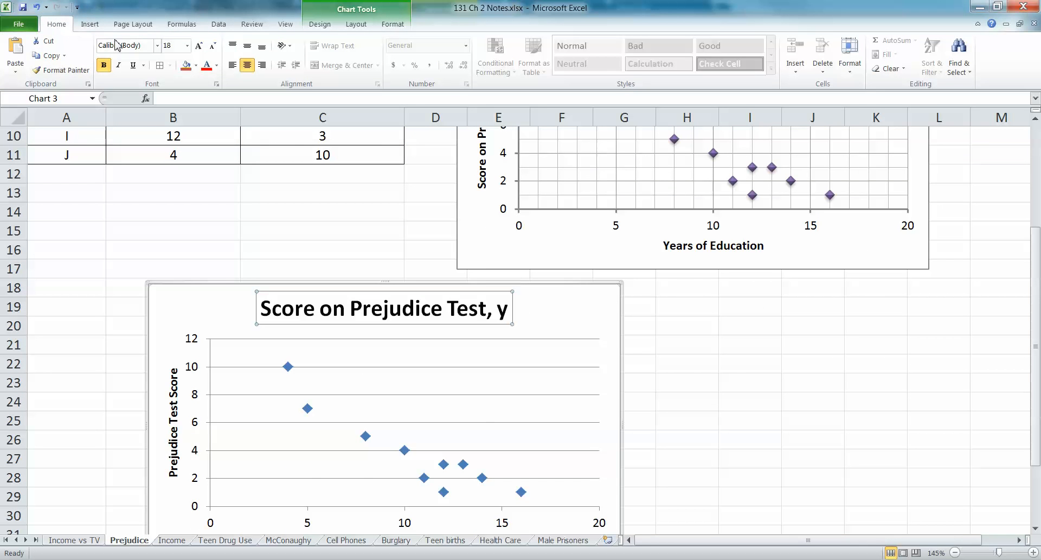
pyautogui.click(561, 330)
pyautogui.scroll(3, 561, 330)
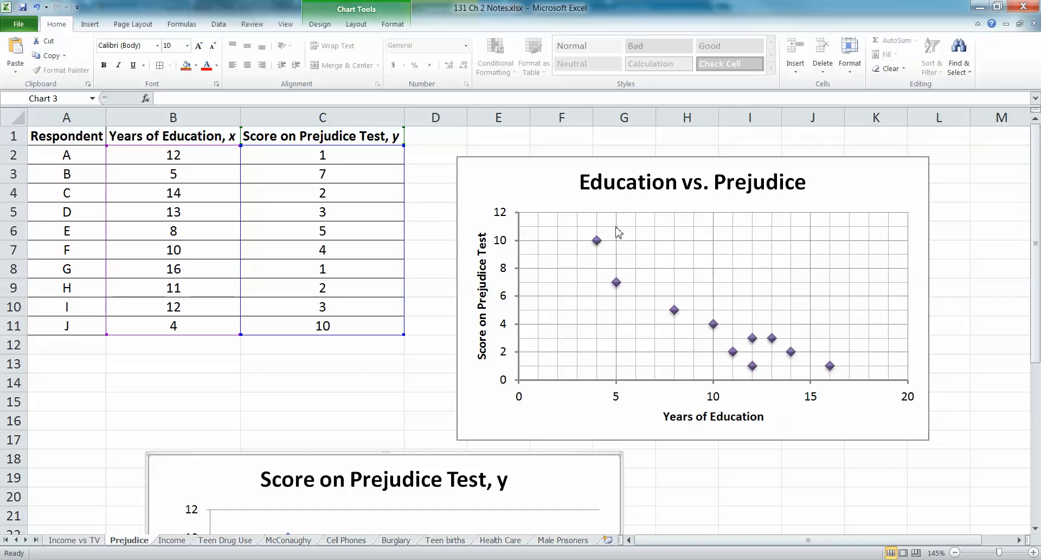
pyautogui.scroll(-5, 521, 171)
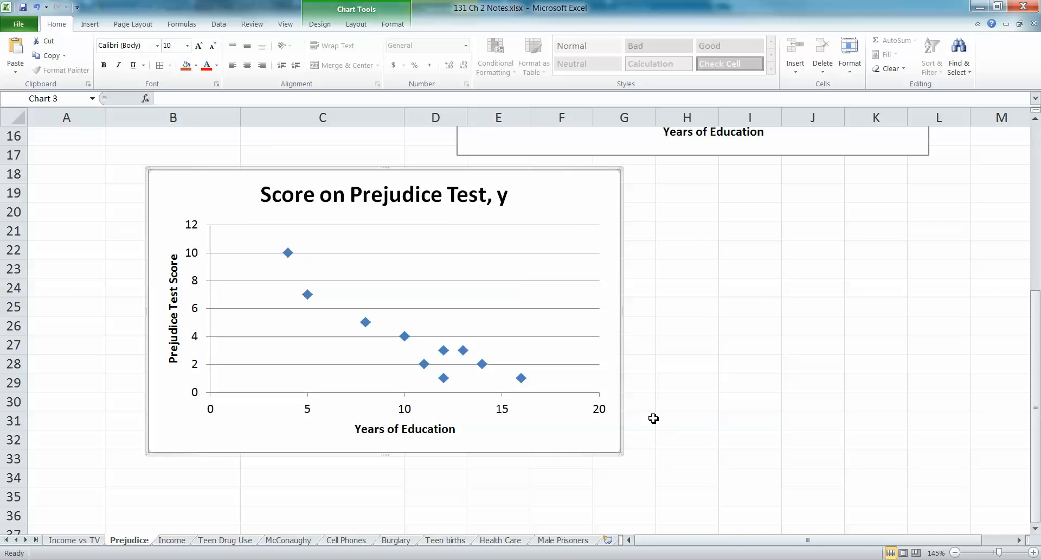
pyautogui.scroll(5, 650, 389)
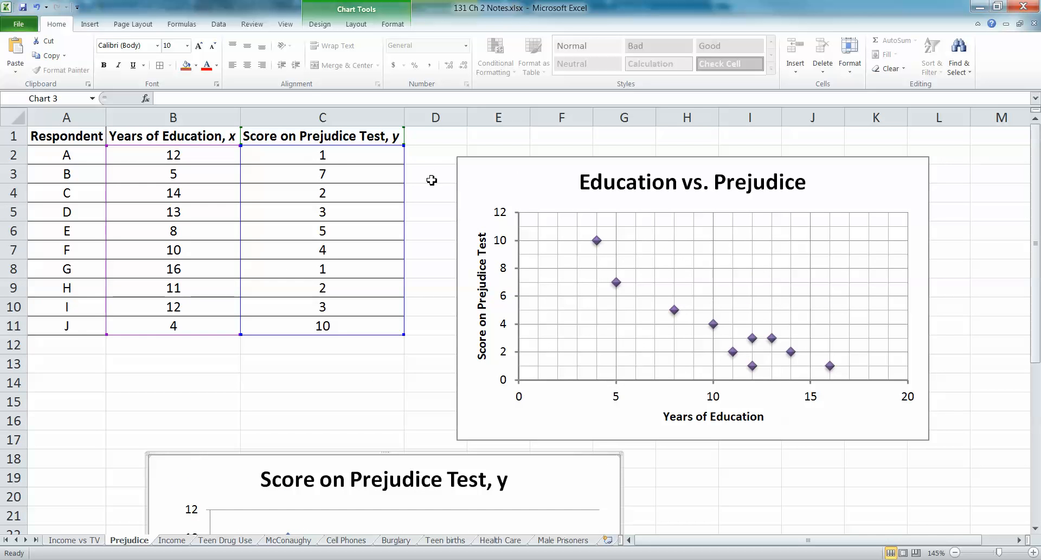
pyautogui.click(482, 177)
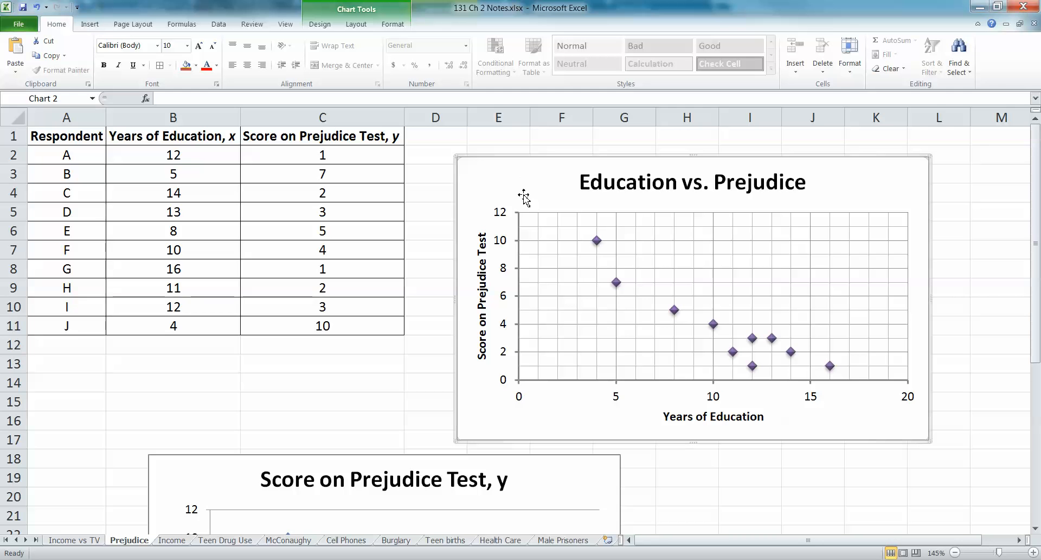